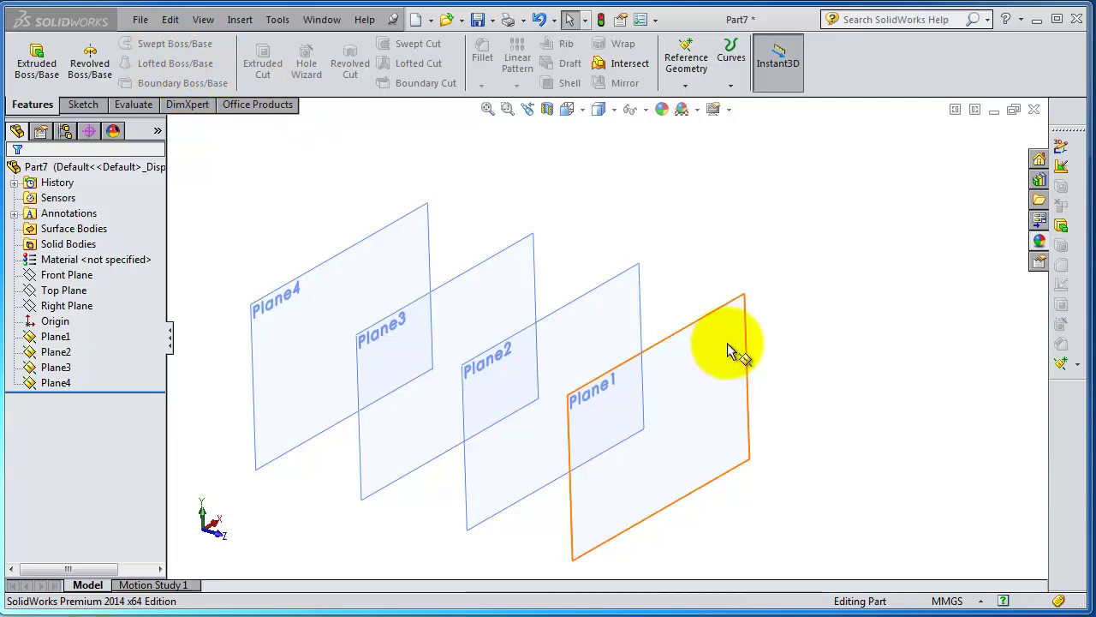
# Step: Sketch a circle of radius about 23.46 mm centred on the origin on Plane1
pyautogui.click(719, 318)
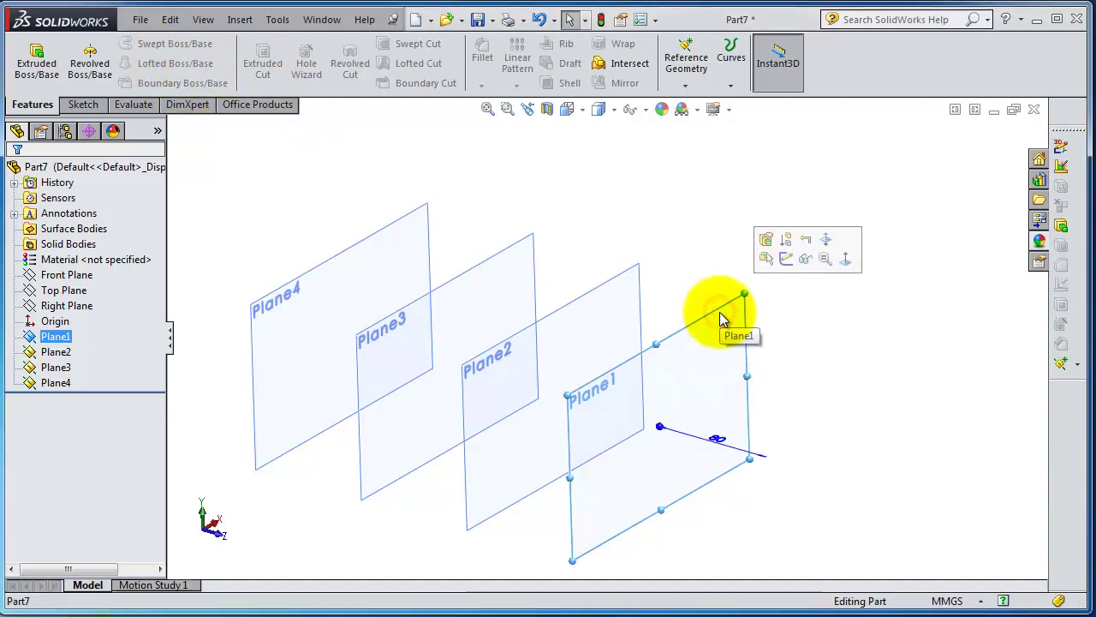
pyautogui.click(788, 260)
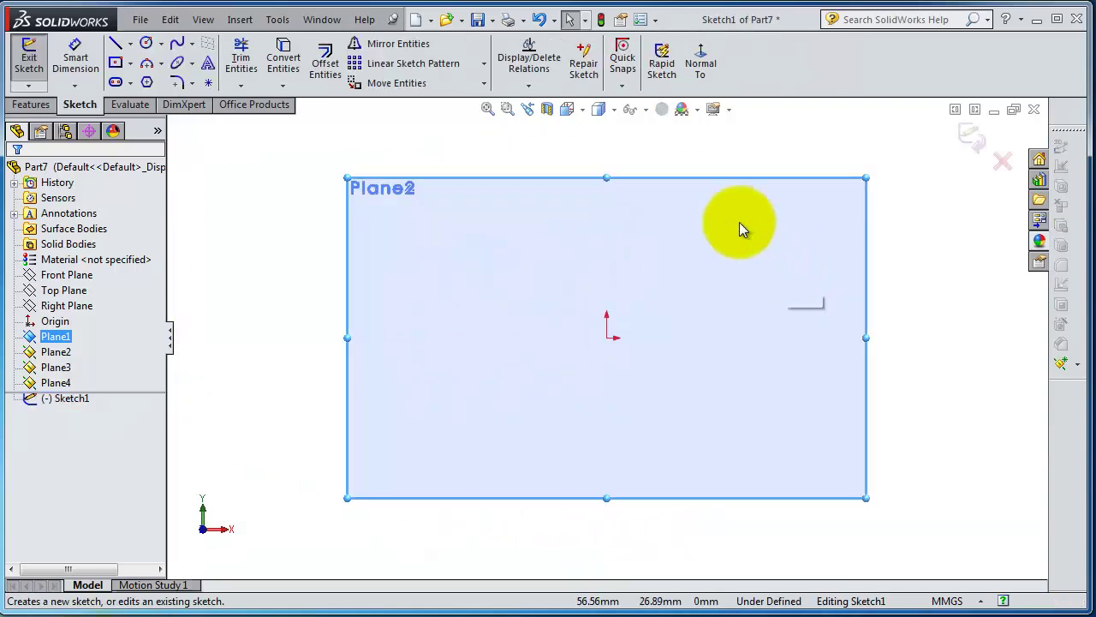
pyautogui.click(147, 44)
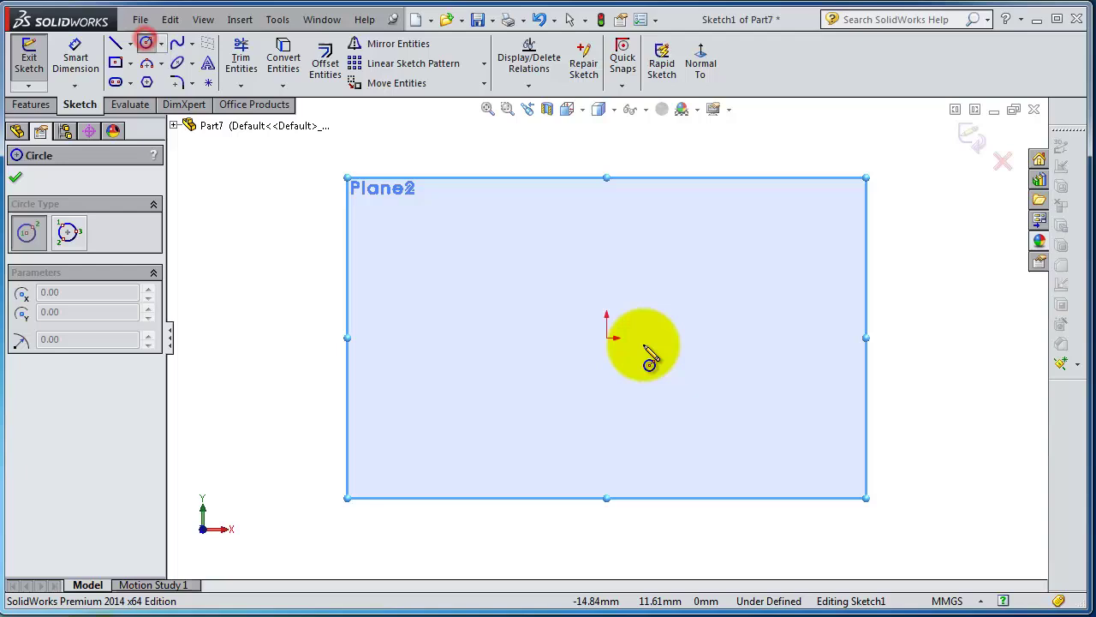
pyautogui.click(607, 338)
pyautogui.click(608, 267)
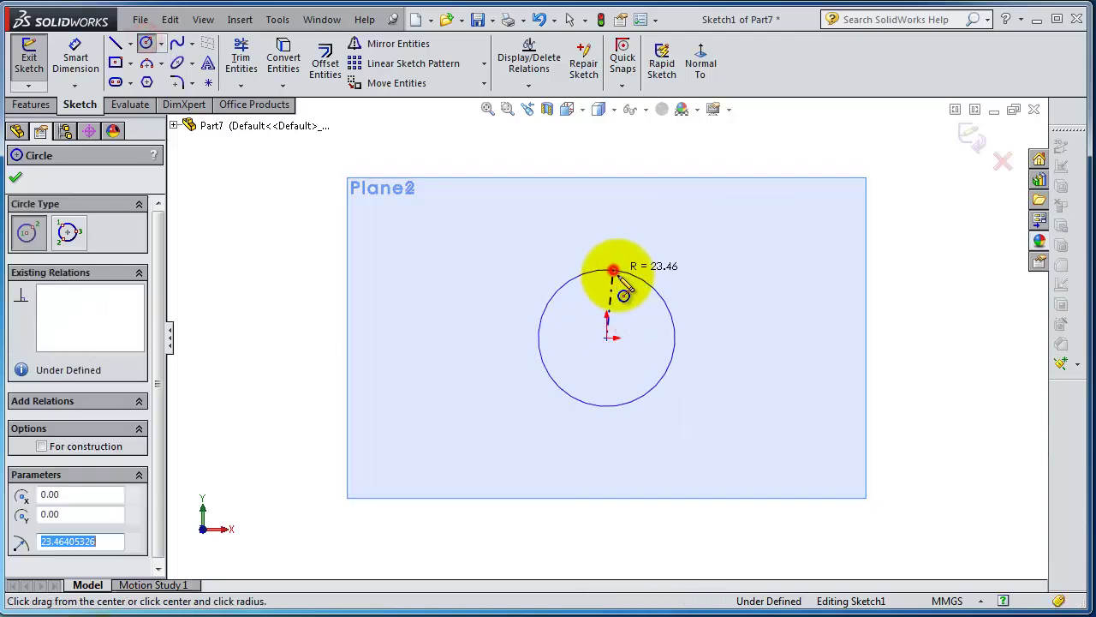
pyautogui.click(970, 137)
pyautogui.scroll(3, 587, 342)
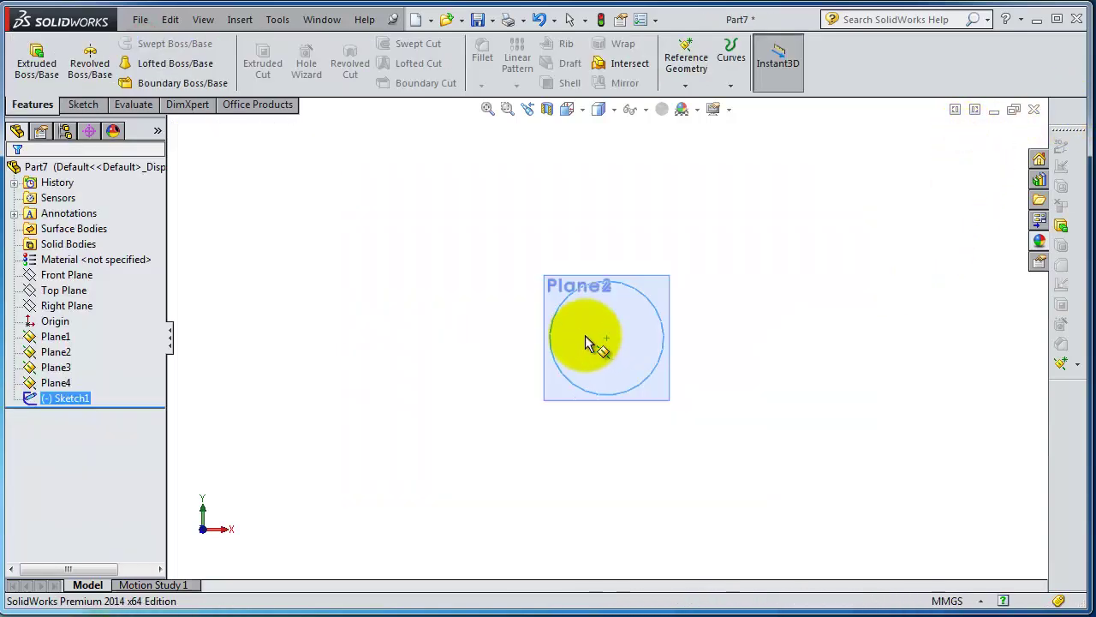
# Step: Sketch a centre rectangle on Plane2, centred on the plane's origin
pyautogui.moveTo(588, 343)
pyautogui.mouseDown(button='middle')
pyautogui.moveTo(529, 362)
pyautogui.moveTo(582, 413)
pyautogui.moveTo(579, 451)
pyautogui.moveTo(445, 435)
pyautogui.mouseUp(button='middle')
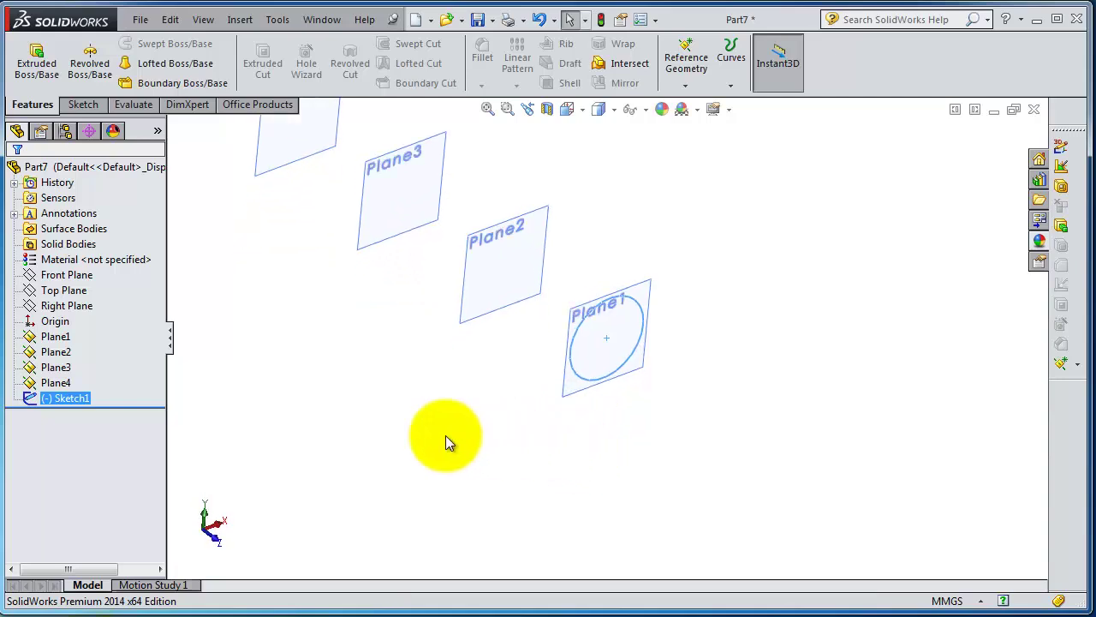
pyautogui.click(58, 355)
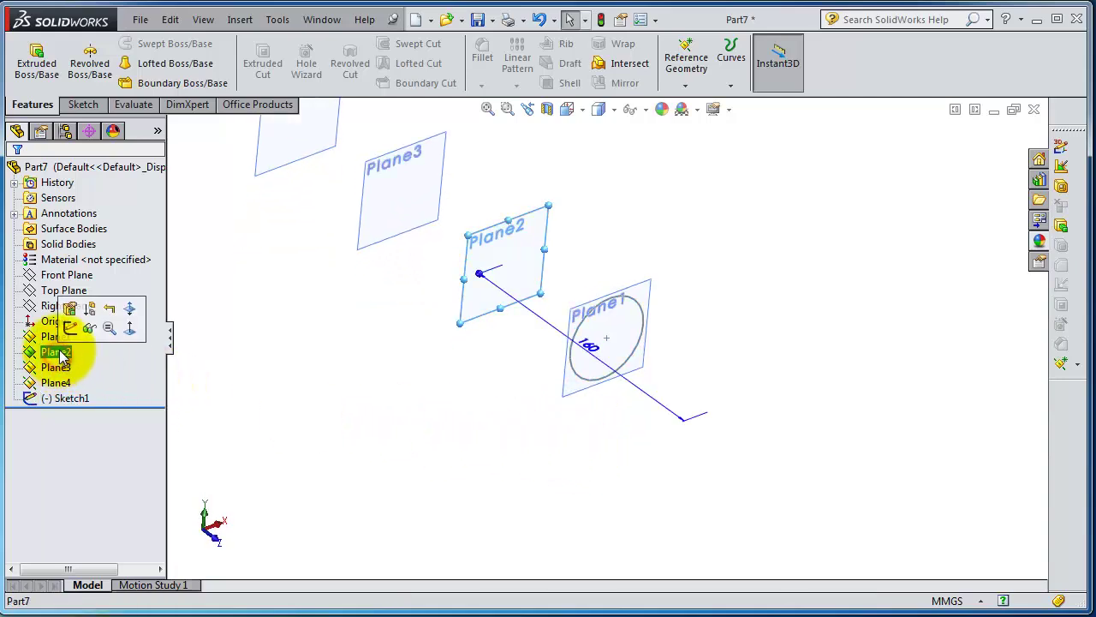
pyautogui.click(69, 329)
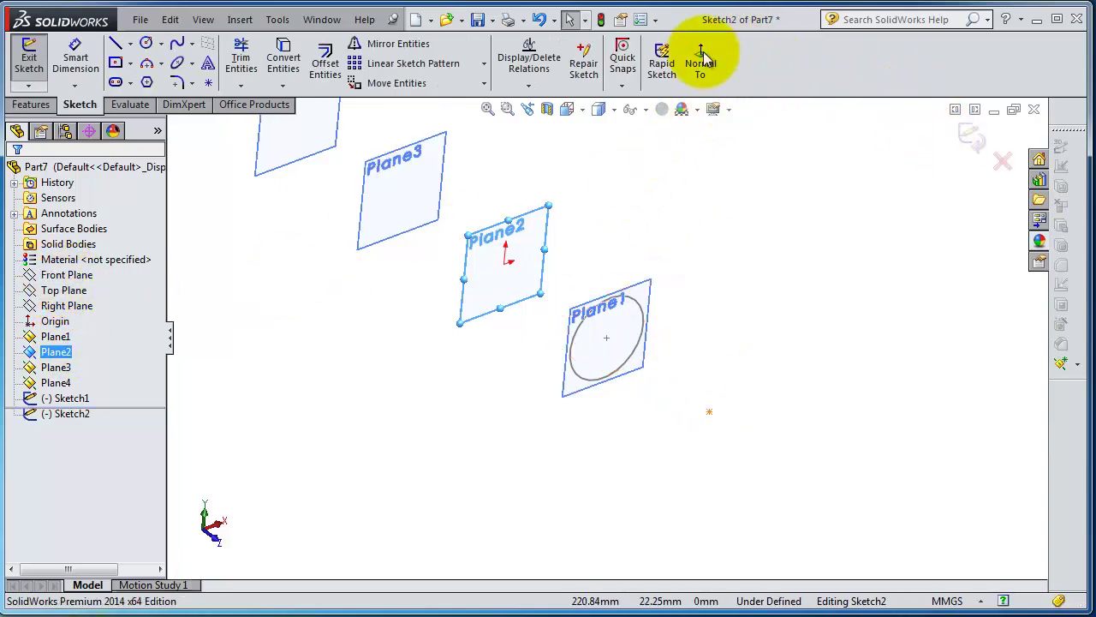
pyautogui.click(115, 63)
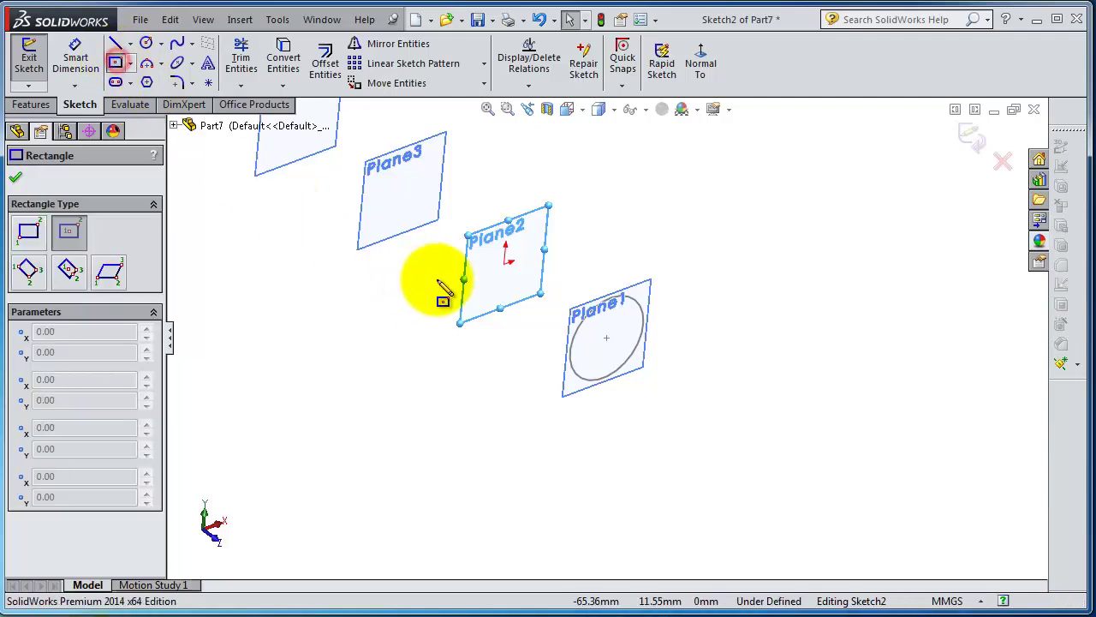
pyautogui.click(505, 264)
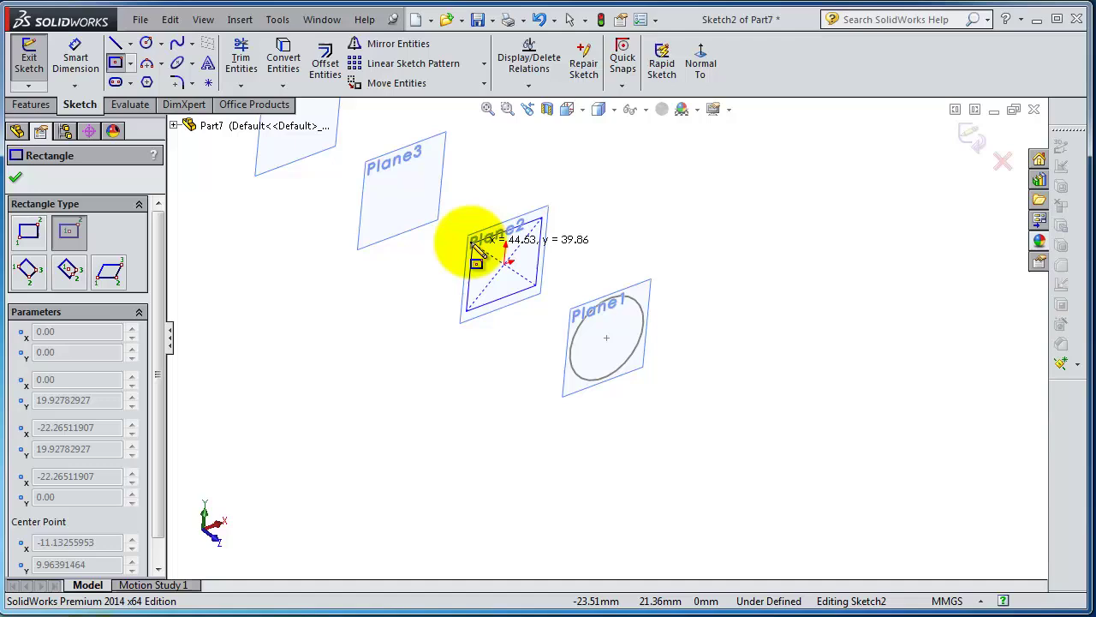
pyautogui.click(455, 229)
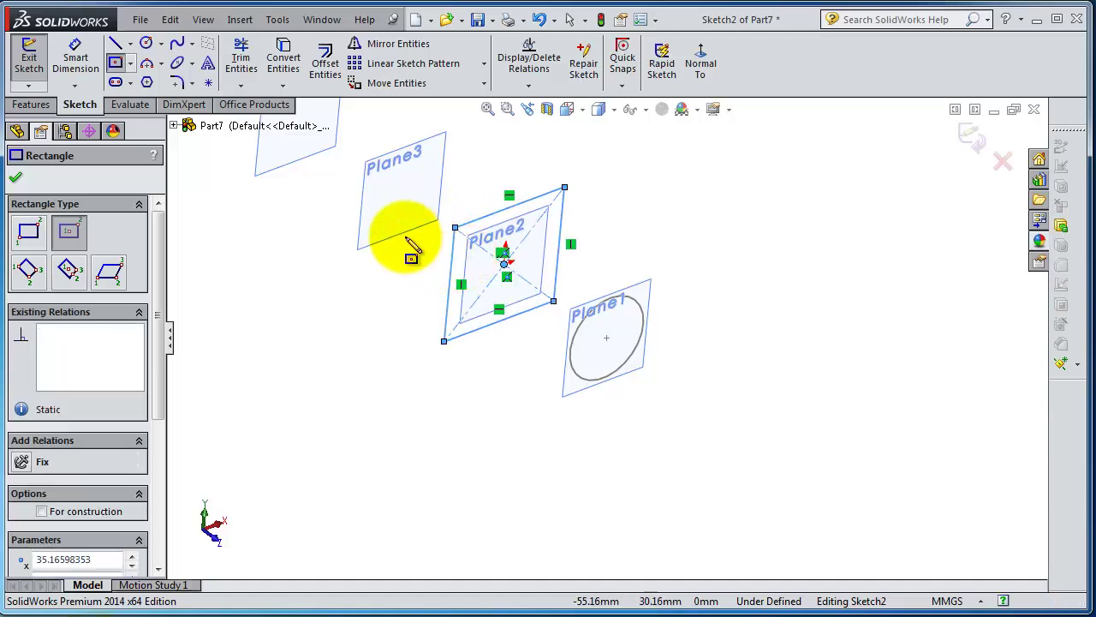
pyautogui.click(16, 178)
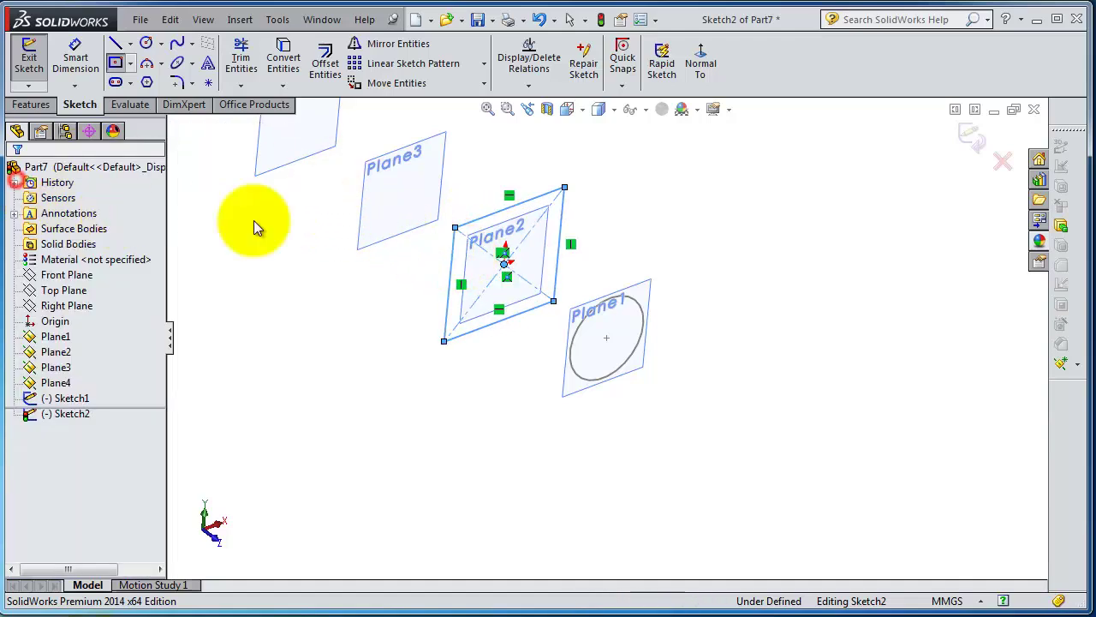
pyautogui.click(360, 221)
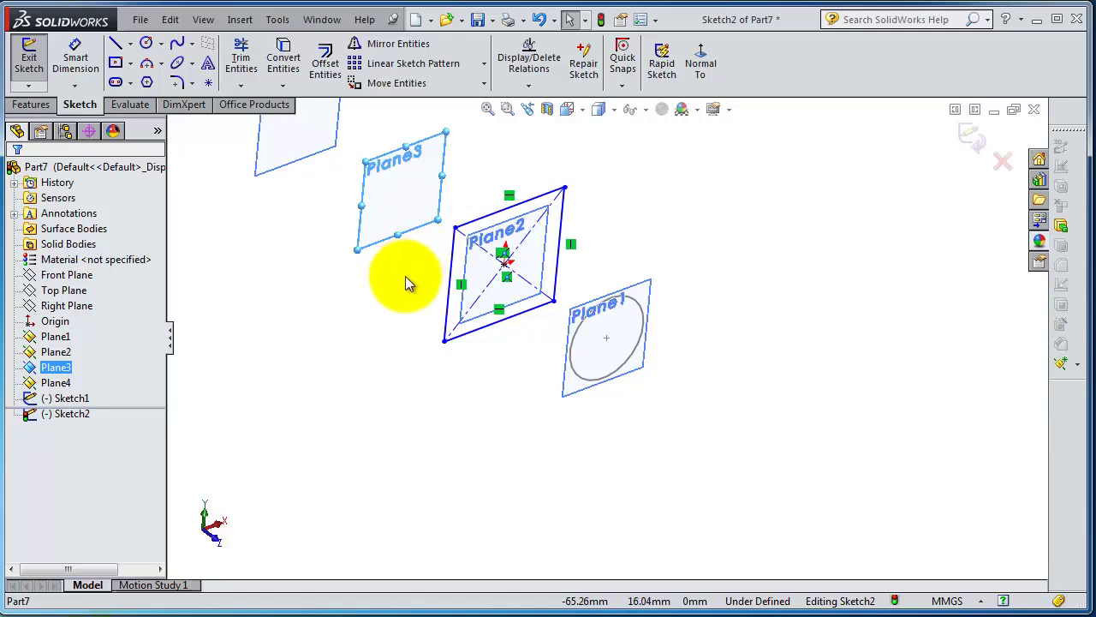
# Step: Sketch a circle of radius about 48.3 mm centred on the Plane3 origin
pyautogui.click(972, 139)
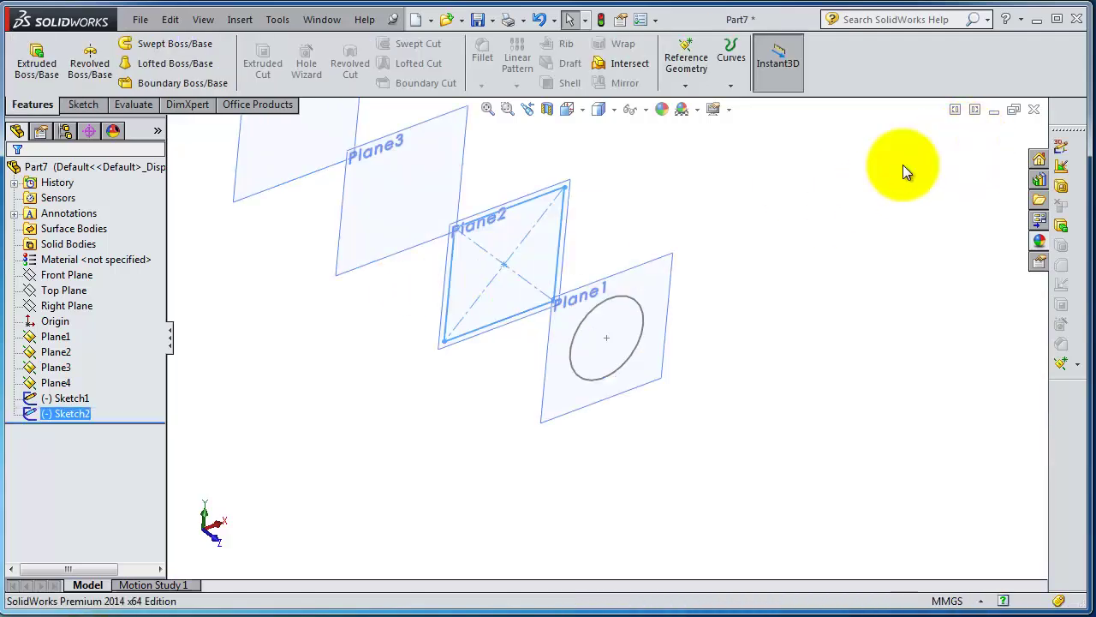
pyautogui.click(349, 202)
pyautogui.click(409, 153)
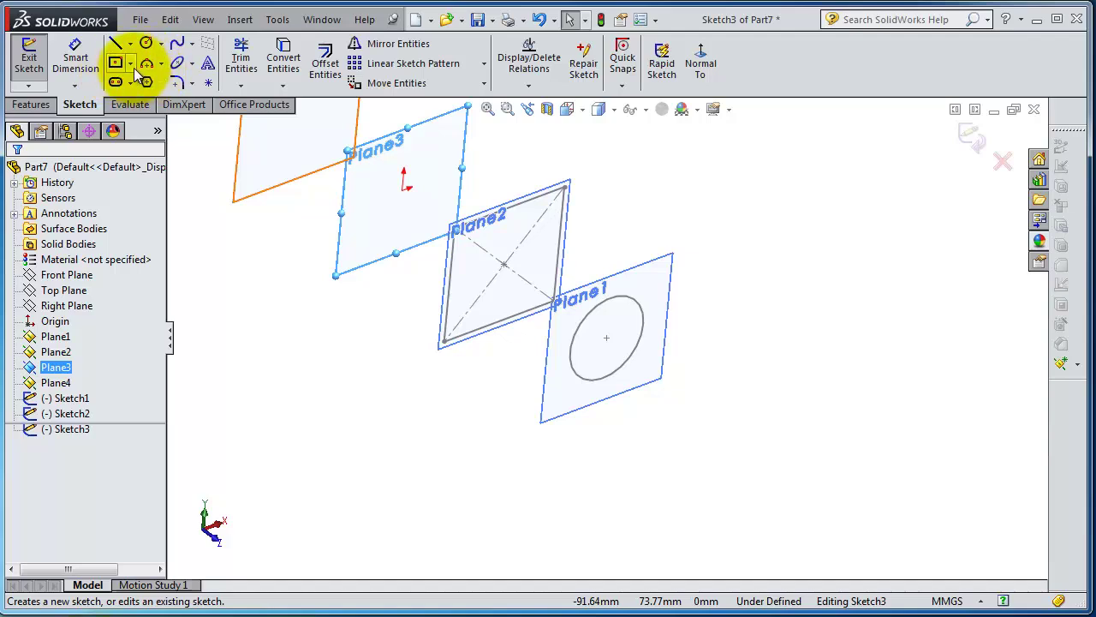
pyautogui.click(146, 43)
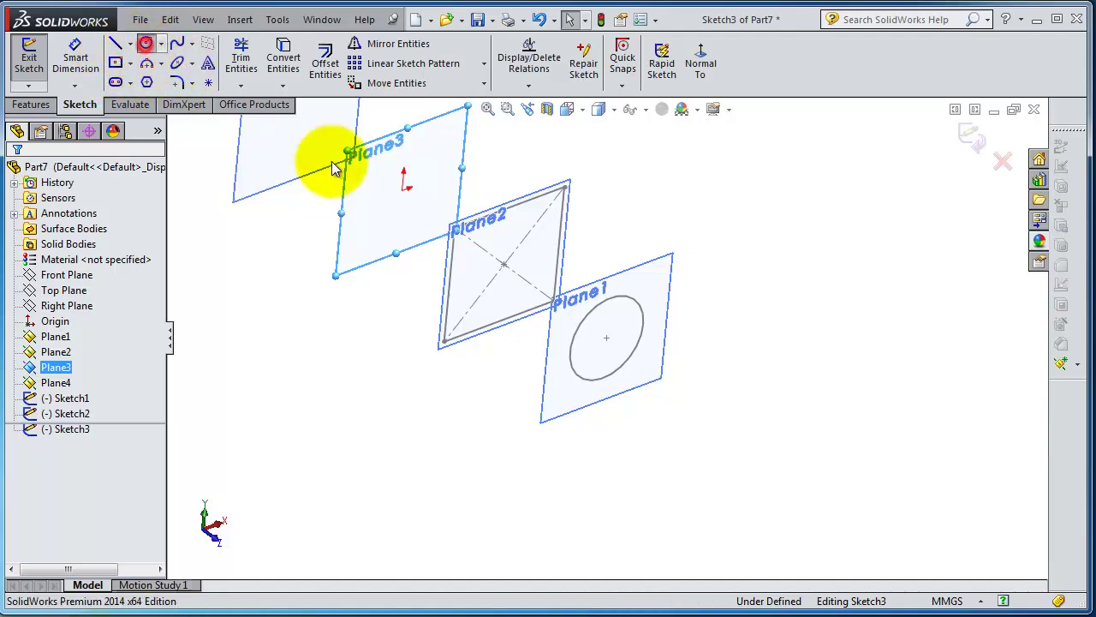
pyautogui.click(403, 187)
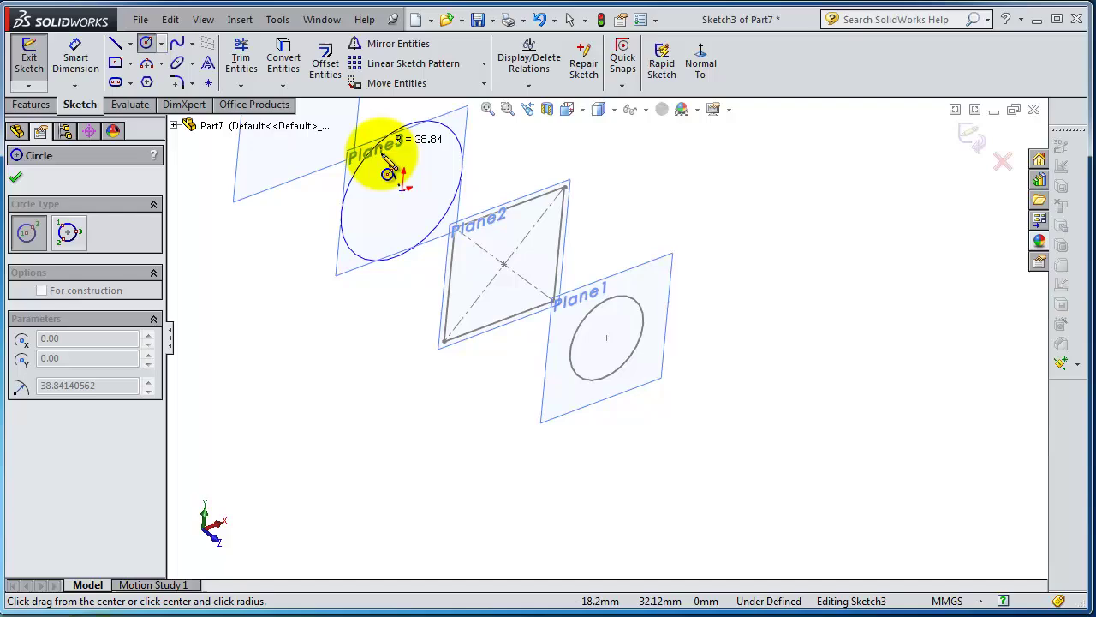
pyautogui.click(376, 135)
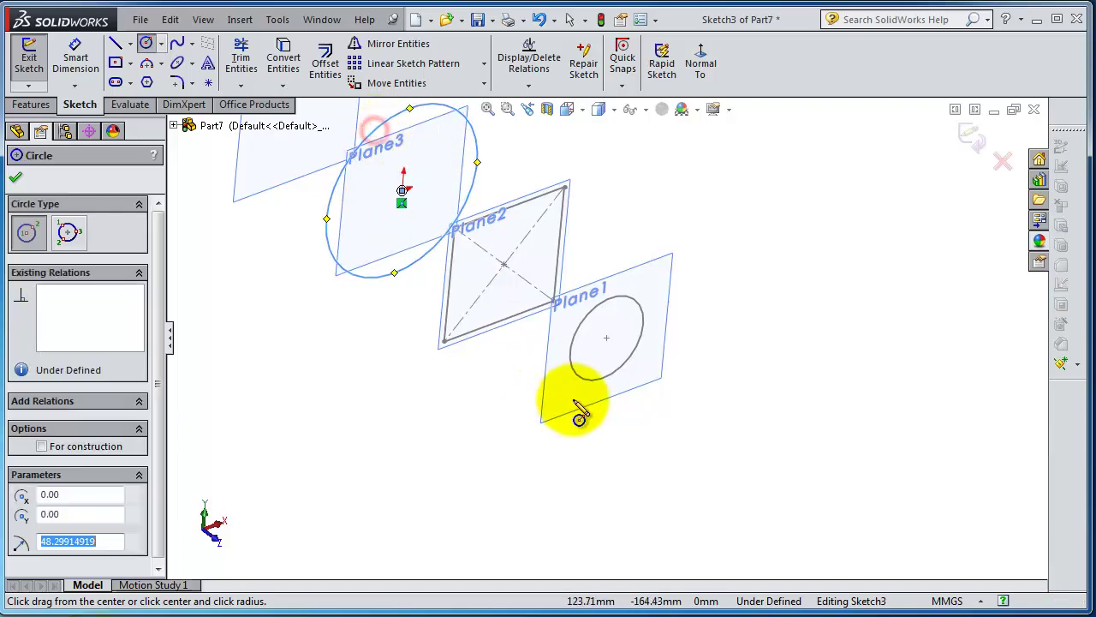
pyautogui.moveTo(580, 403); pyautogui.dragTo(661, 237, button='middle')
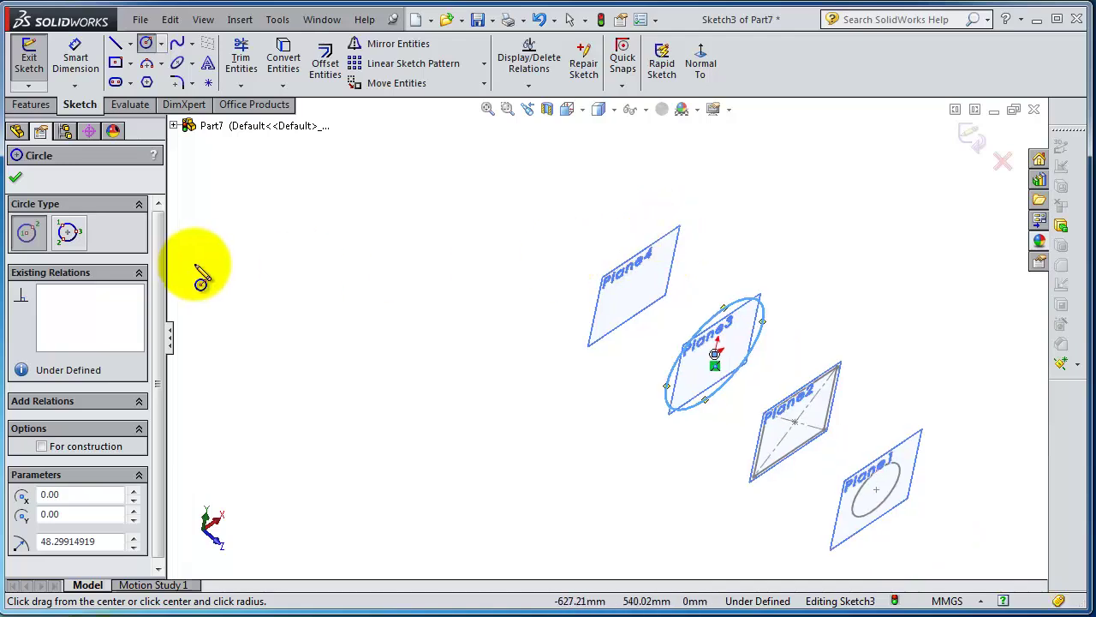
pyautogui.click(15, 180)
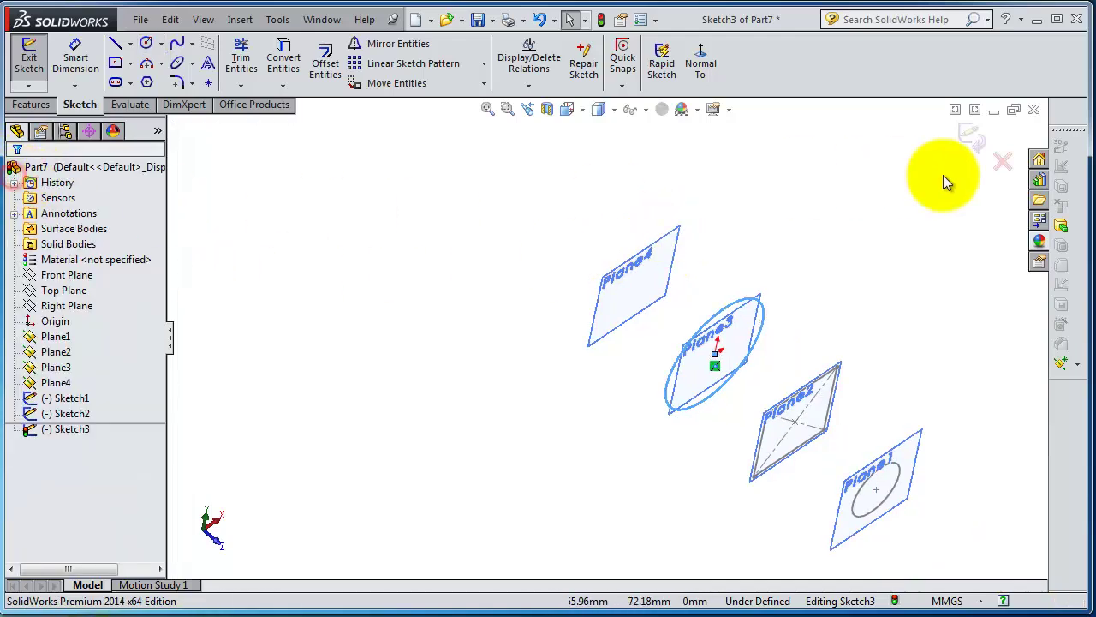
# Step: Sketch a centre rectangle on the Plane4 origin as Sketch4, then orbit to view all four profiles
pyautogui.click(967, 137)
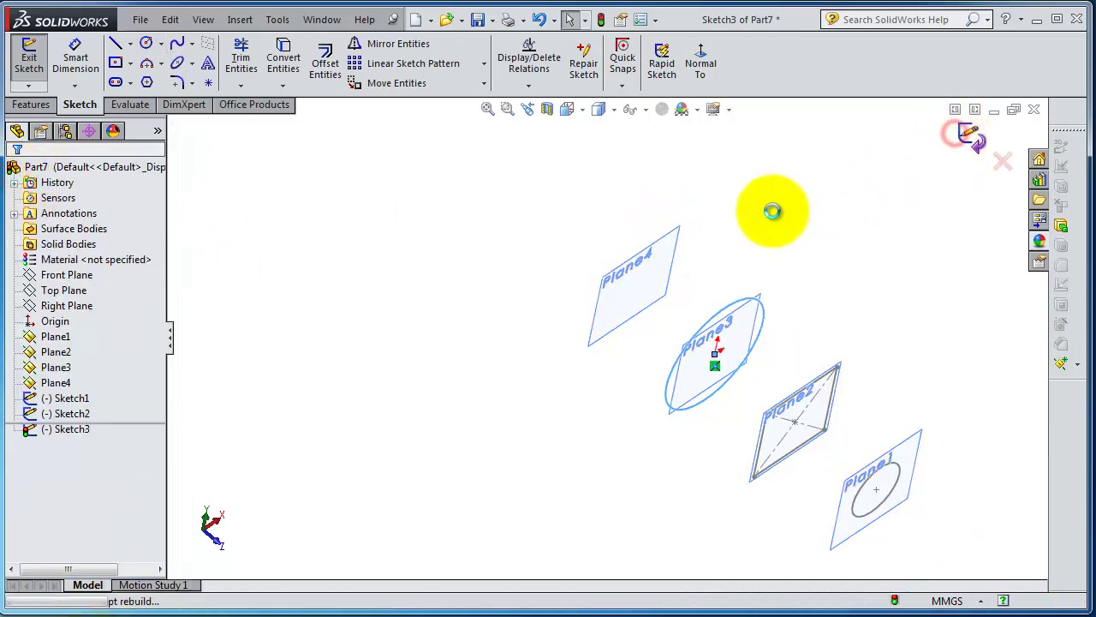
pyautogui.click(669, 227)
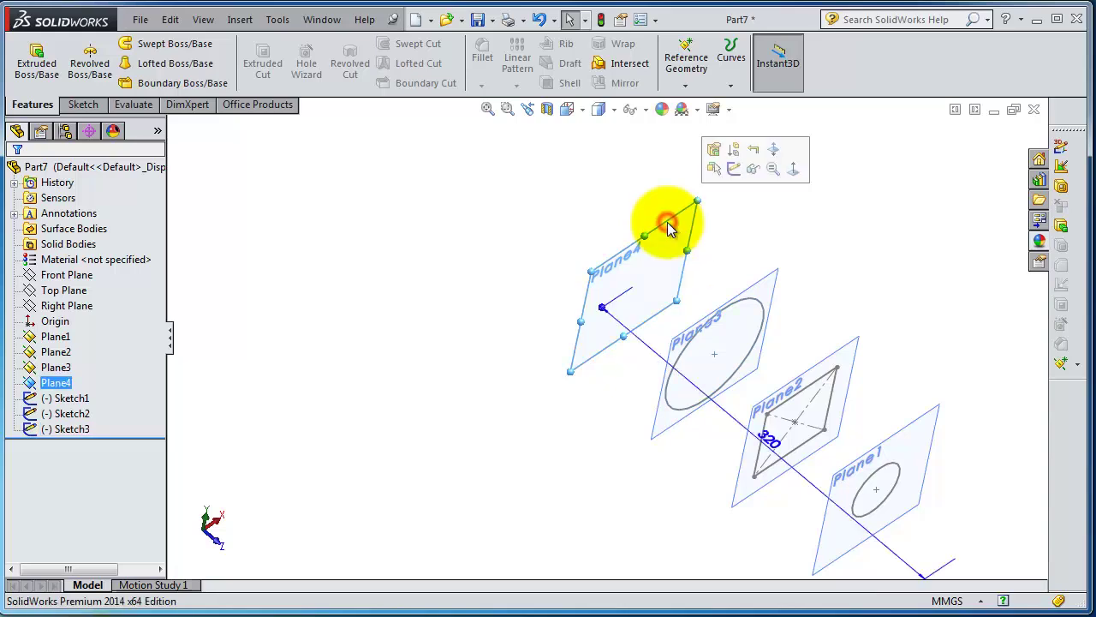
pyautogui.click(730, 169)
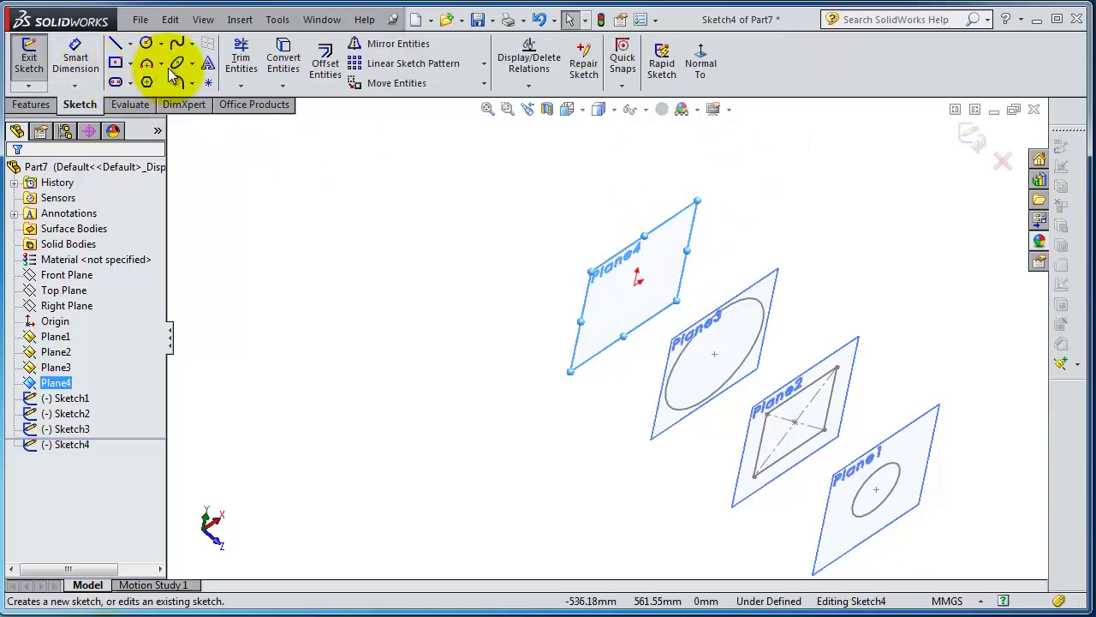
pyautogui.click(115, 62)
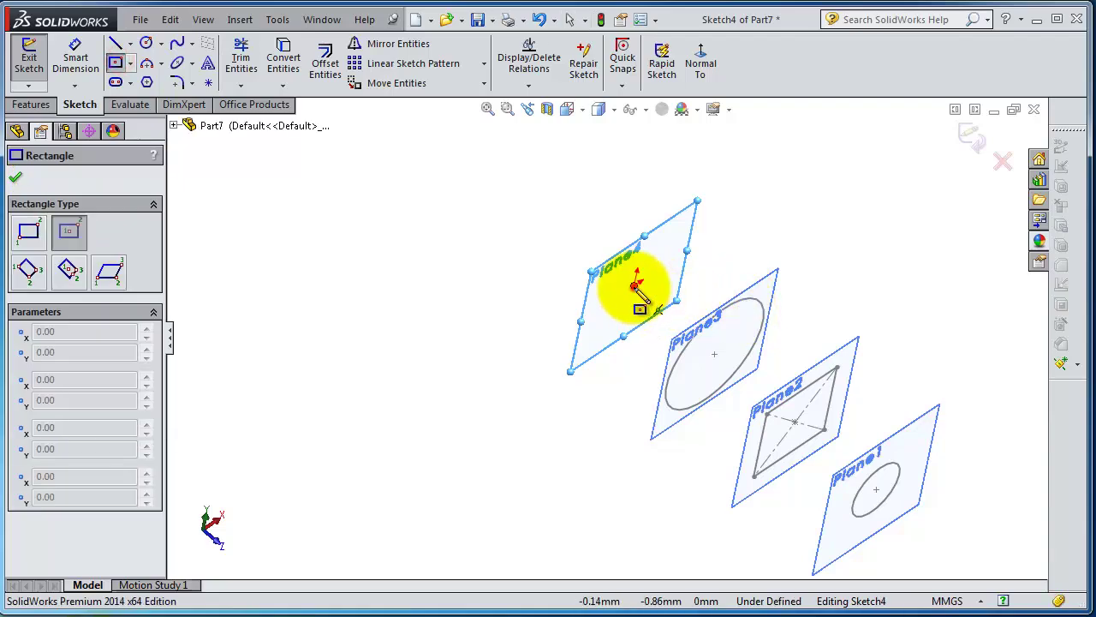
pyautogui.click(634, 285)
pyautogui.click(586, 265)
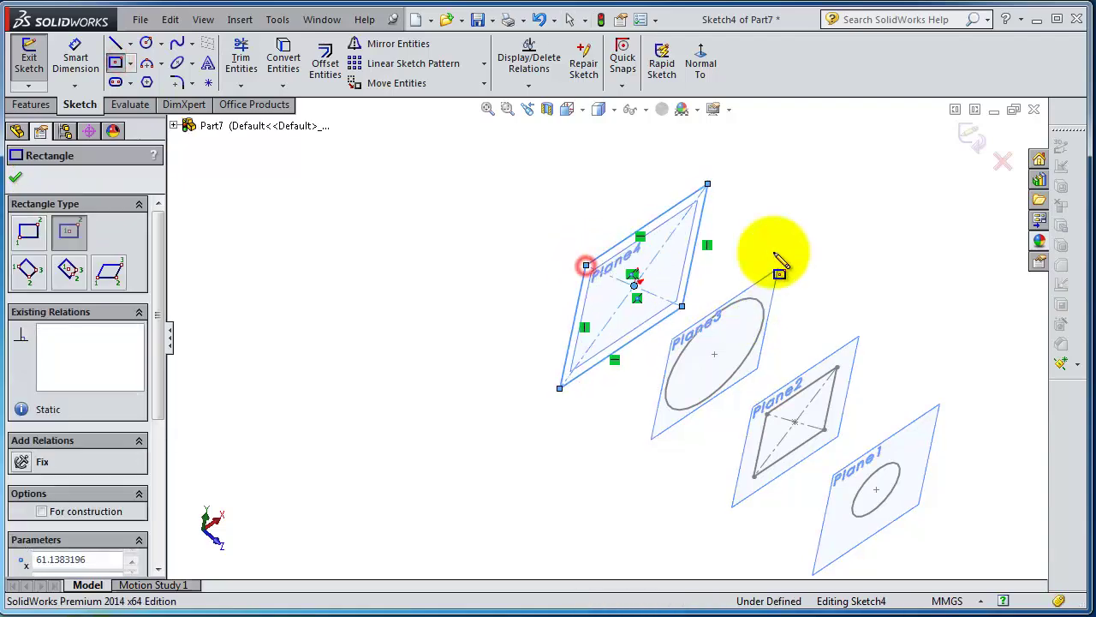
pyautogui.click(970, 139)
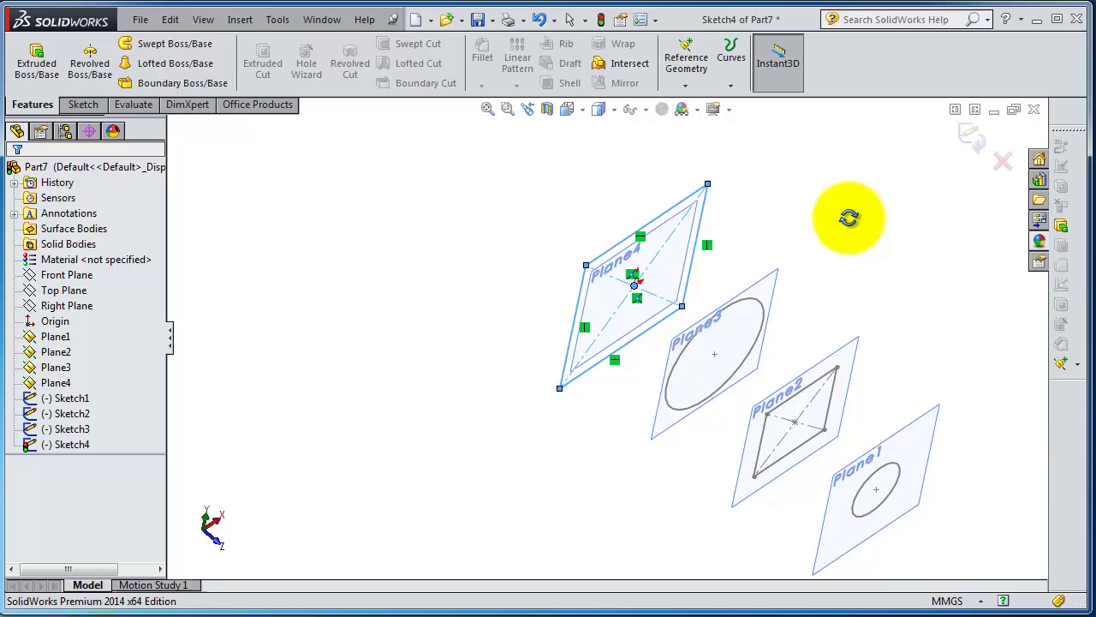
pyautogui.moveTo(849, 217)
pyautogui.mouseDown(button='middle')
pyautogui.moveTo(678, 223)
pyautogui.moveTo(465, 179)
pyautogui.moveTo(550, 211)
pyautogui.mouseUp(button='middle')
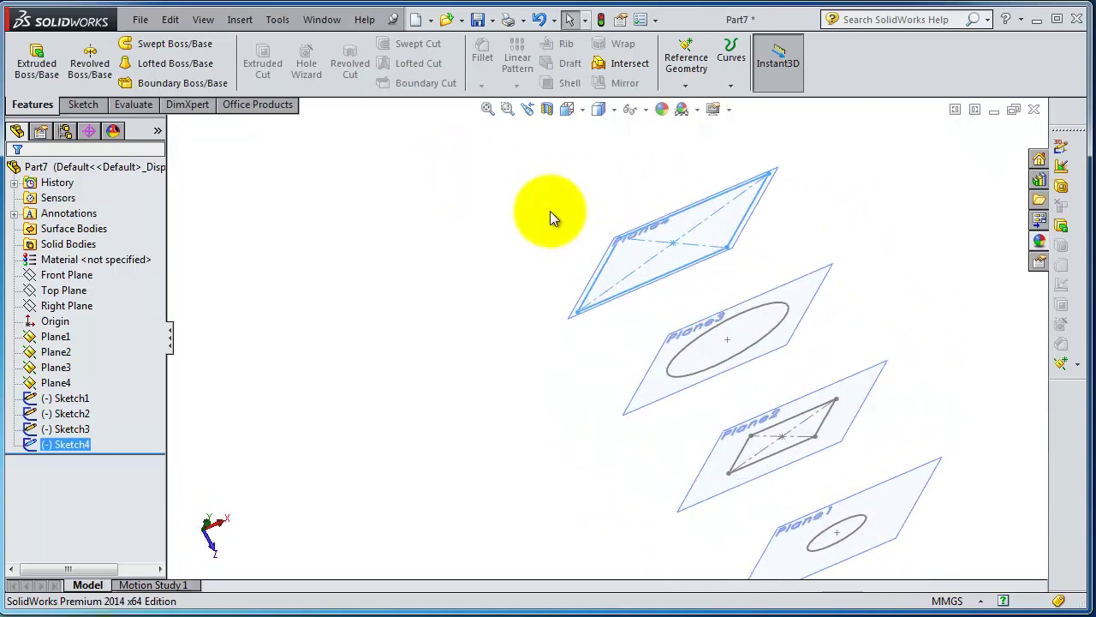
pyautogui.moveTo(1017, 463)
pyautogui.mouseDown(button='middle')
pyautogui.moveTo(761, 401)
pyautogui.moveTo(788, 324)
pyautogui.moveTo(751, 298)
pyautogui.moveTo(577, 308)
pyautogui.moveTo(634, 352)
pyautogui.moveTo(777, 366)
pyautogui.mouseUp(button='middle')
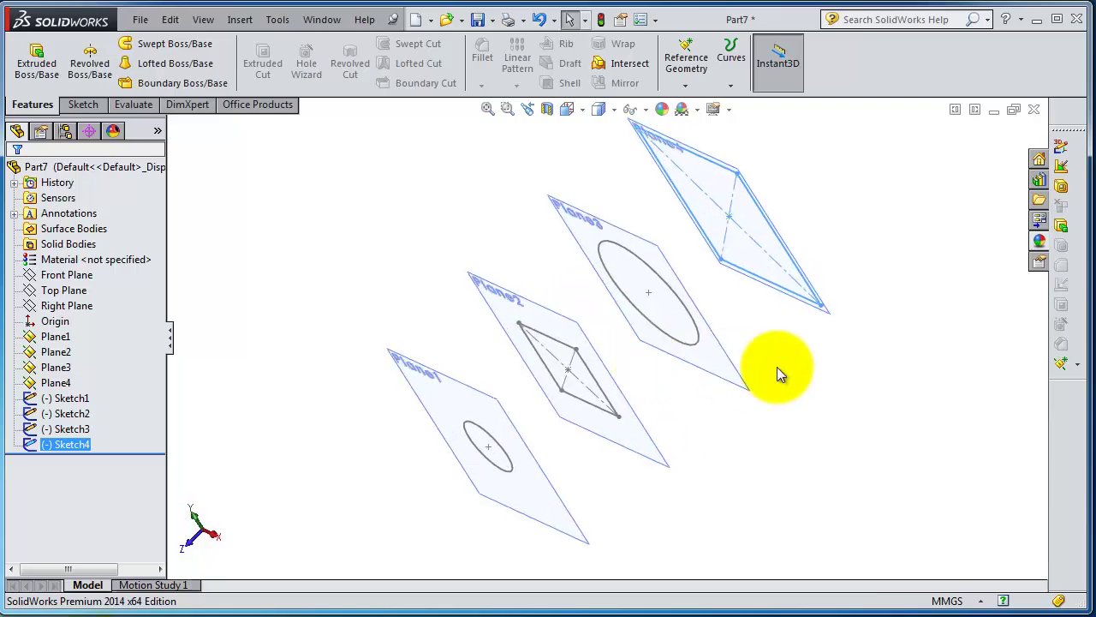
# Step: Begin a Lofted Boss/Base from Sketch4, adding the Plane3, Plane2 and Plane1 sketches as profiles
pyautogui.click(152, 65)
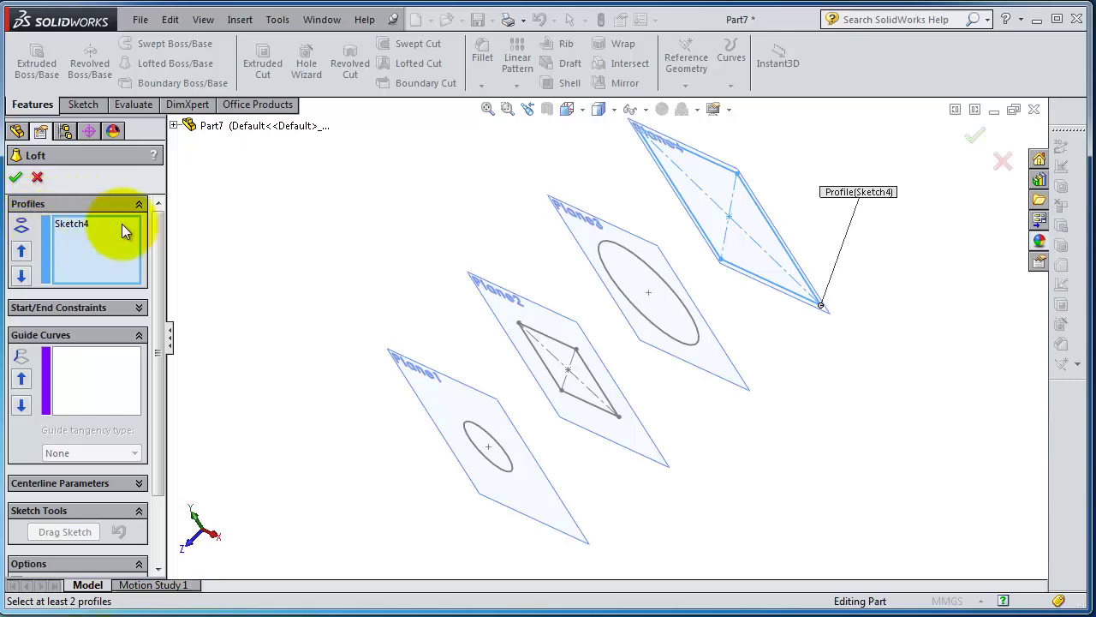
pyautogui.click(634, 255)
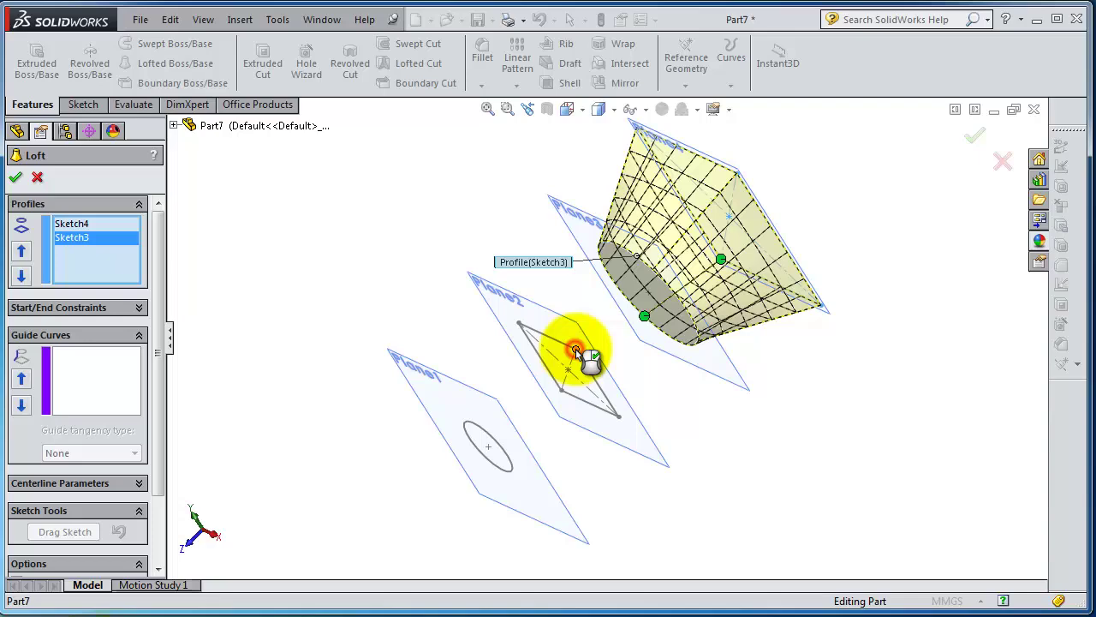
pyautogui.click(575, 351)
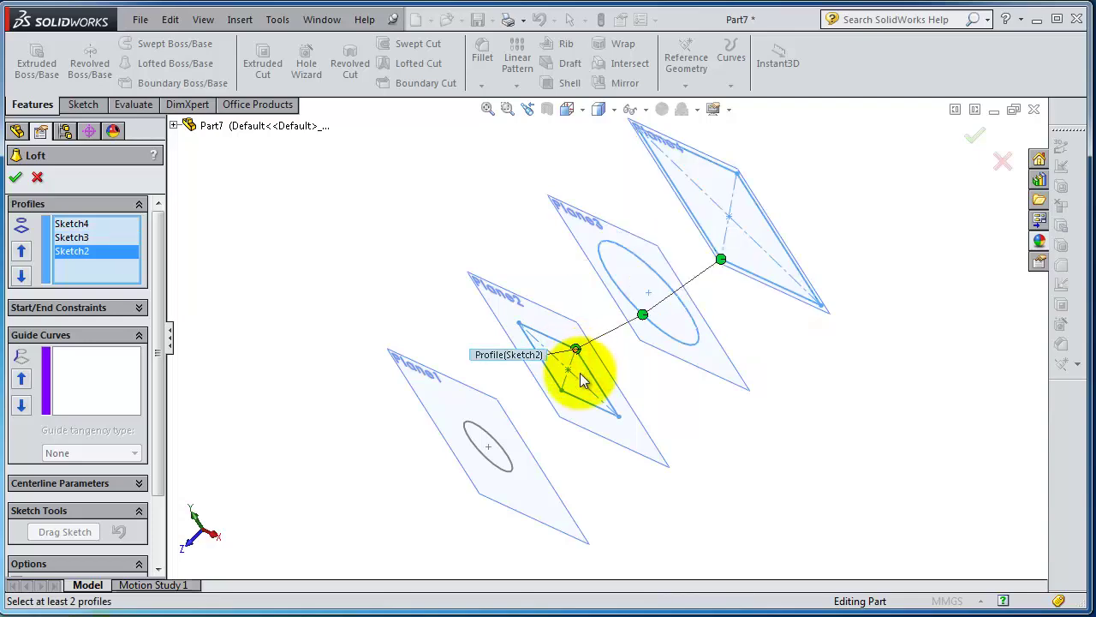
pyautogui.click(489, 439)
# Step: Move the middle profile's loft connector to a different vertex to reshape the twist
pyautogui.moveTo(398, 415); pyautogui.dragTo(435, 245, button='middle')
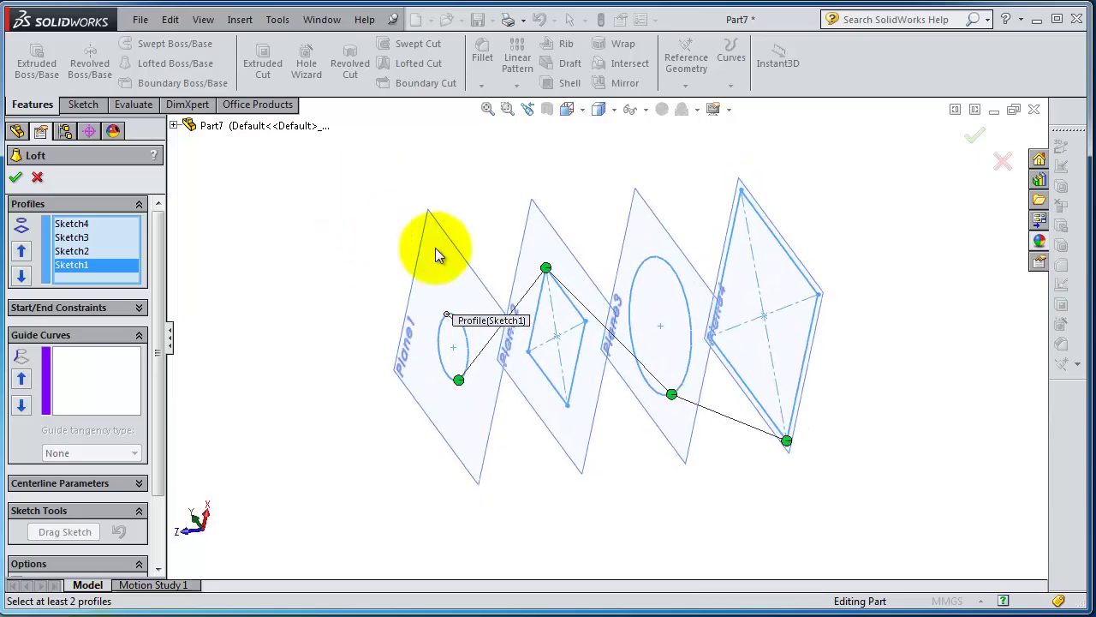
pyautogui.moveTo(783, 490); pyautogui.dragTo(685, 442, button='middle')
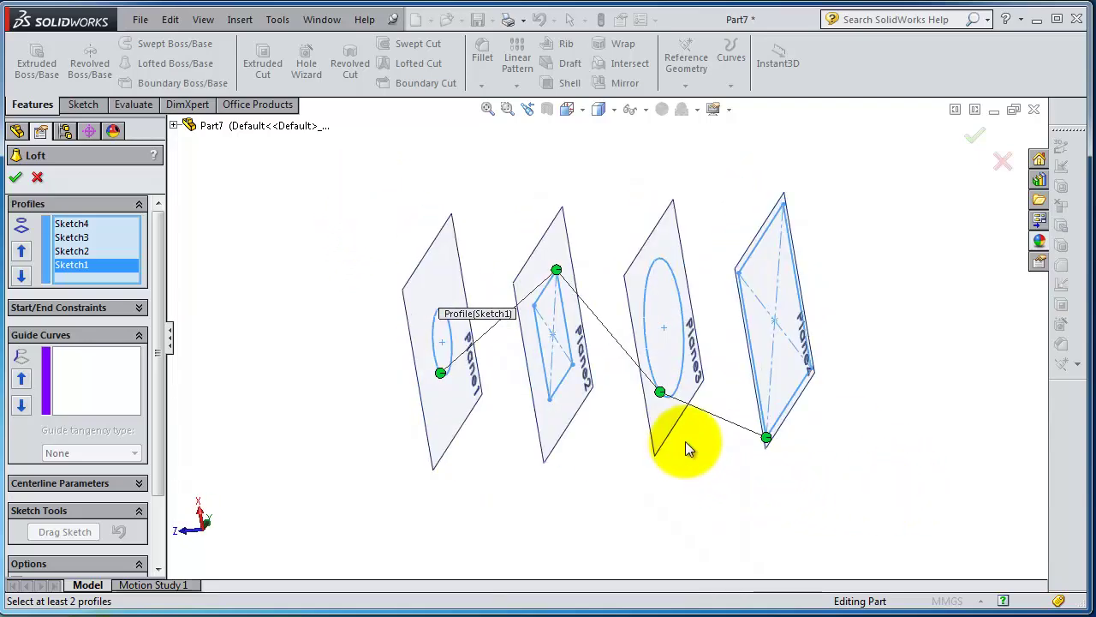
pyautogui.moveTo(763, 453); pyautogui.dragTo(785, 457, button='middle')
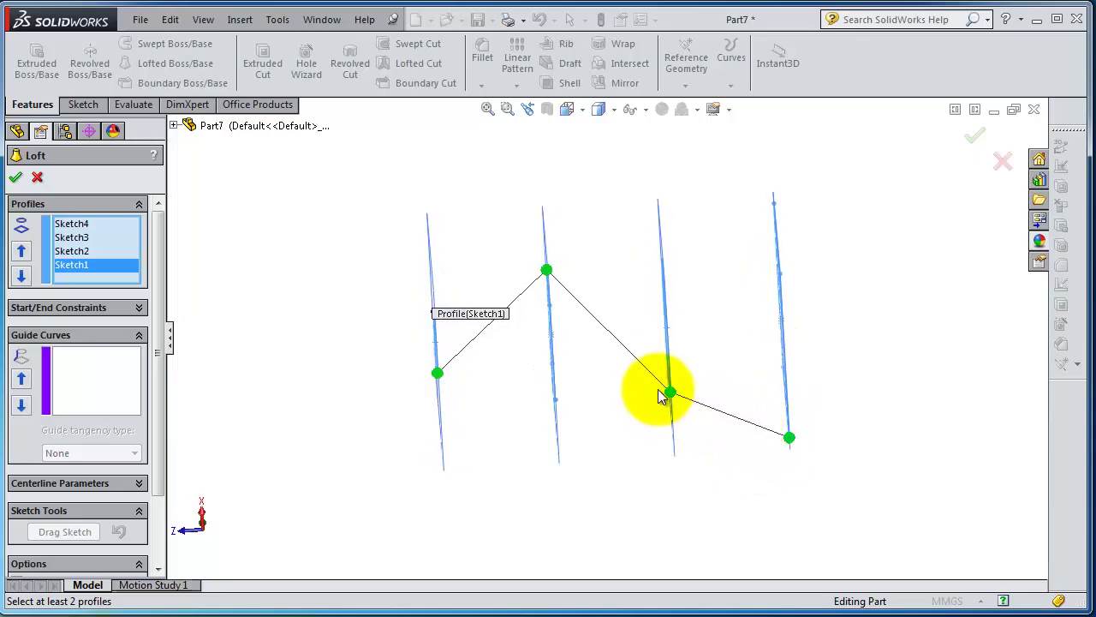
pyautogui.moveTo(637, 345)
pyautogui.mouseDown(button='middle')
pyautogui.moveTo(601, 539)
pyautogui.moveTo(549, 558)
pyautogui.moveTo(570, 577)
pyautogui.moveTo(628, 252)
pyautogui.moveTo(689, 228)
pyautogui.moveTo(690, 313)
pyautogui.moveTo(656, 333)
pyautogui.moveTo(594, 414)
pyautogui.moveTo(624, 402)
pyautogui.mouseUp(button='middle')
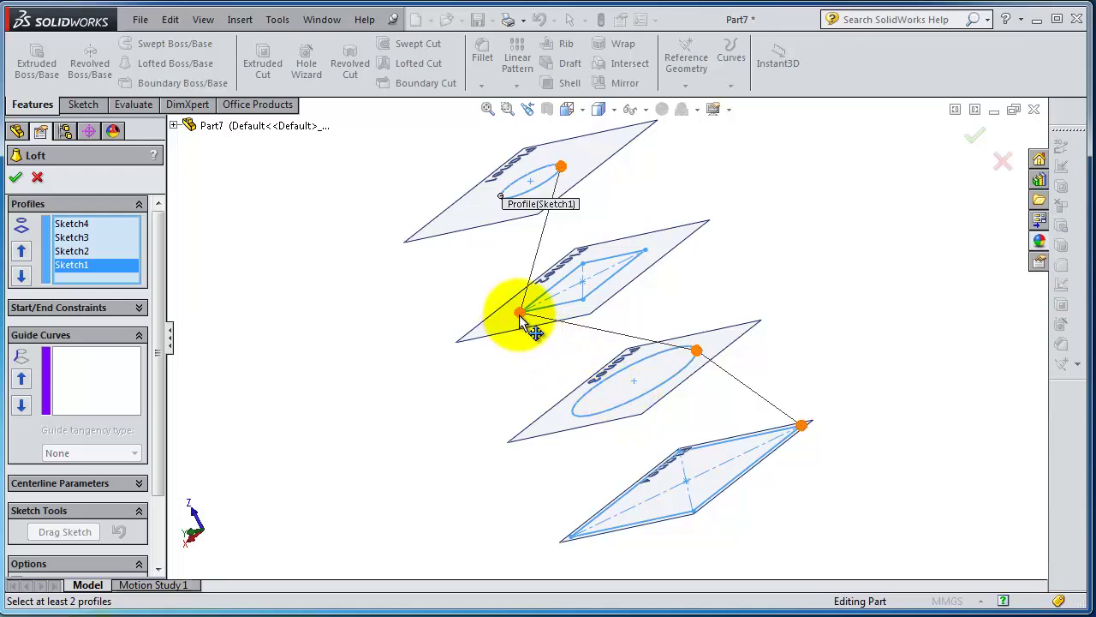
pyautogui.moveTo(533, 310); pyautogui.dragTo(647, 250)
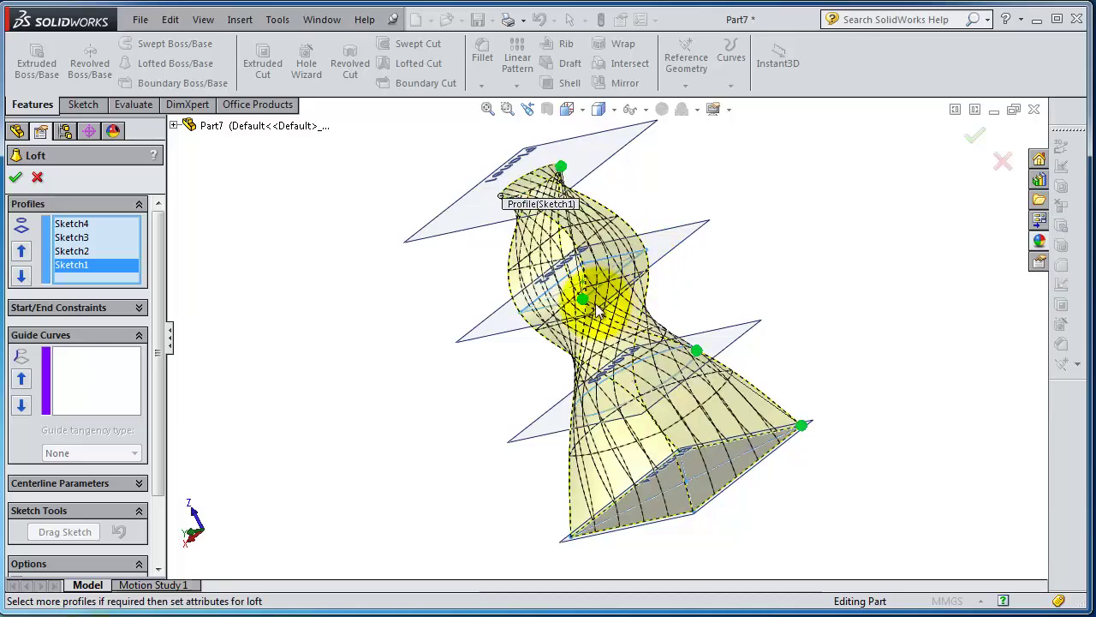
pyautogui.moveTo(703, 286)
pyautogui.mouseDown(button='middle')
pyautogui.moveTo(580, 317)
pyautogui.moveTo(467, 320)
pyautogui.moveTo(555, 328)
pyautogui.moveTo(570, 364)
pyautogui.moveTo(589, 370)
pyautogui.moveTo(514, 317)
pyautogui.moveTo(557, 343)
pyautogui.mouseUp(button='middle')
# Step: Shift the Plane2 profile's connector to the upper-right vertex to twist the loft
pyautogui.moveTo(683, 283); pyautogui.dragTo(588, 269)
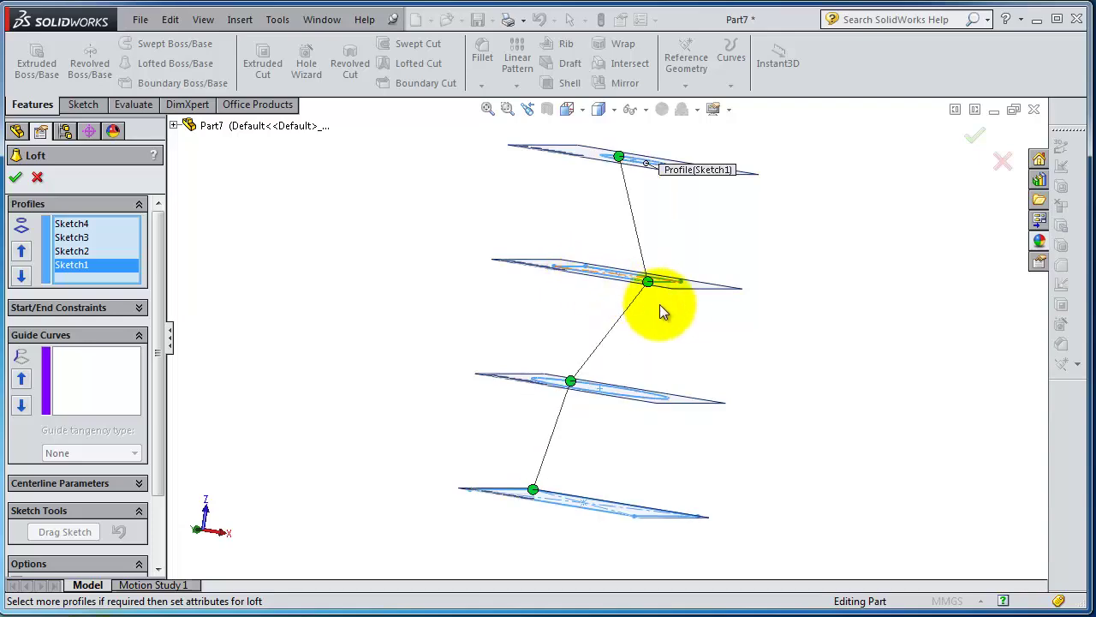
pyautogui.moveTo(660, 306)
pyautogui.mouseDown(button='middle')
pyautogui.moveTo(634, 187)
pyautogui.moveTo(609, 183)
pyautogui.moveTo(622, 196)
pyautogui.mouseUp(button='middle')
pyautogui.moveTo(692, 326); pyautogui.dragTo(682, 287)
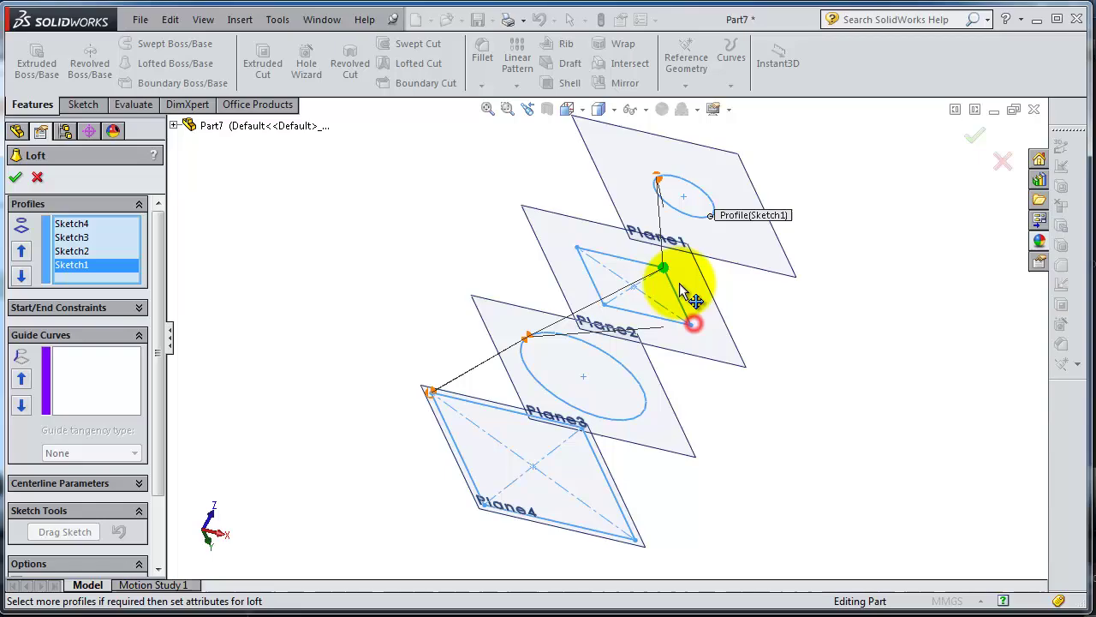
pyautogui.moveTo(710, 288); pyautogui.dragTo(734, 280, button='middle')
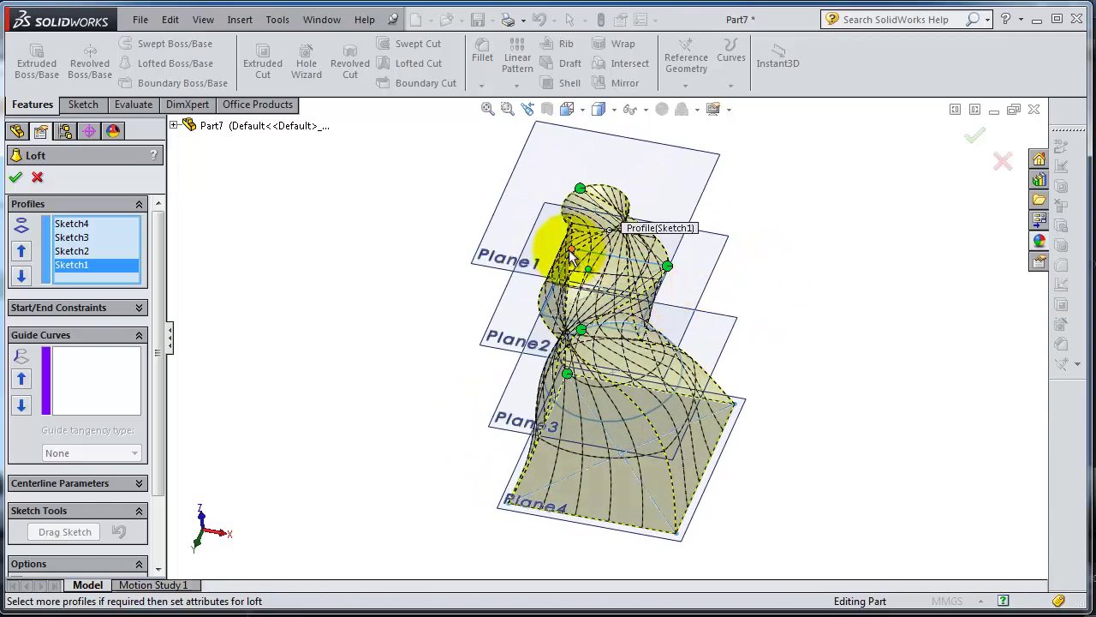
# Step: Move the upper profile's and Sketch1's connector points to other corners to re-twist the loft
pyautogui.moveTo(666, 265); pyautogui.dragTo(583, 259)
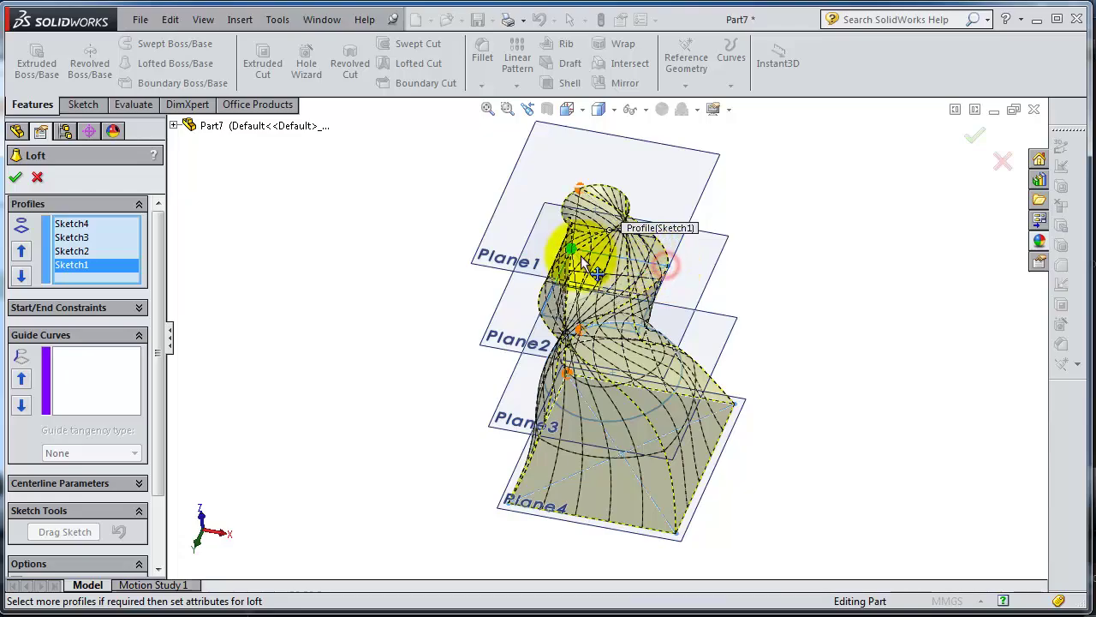
pyautogui.moveTo(752, 280); pyautogui.dragTo(661, 379, button='middle')
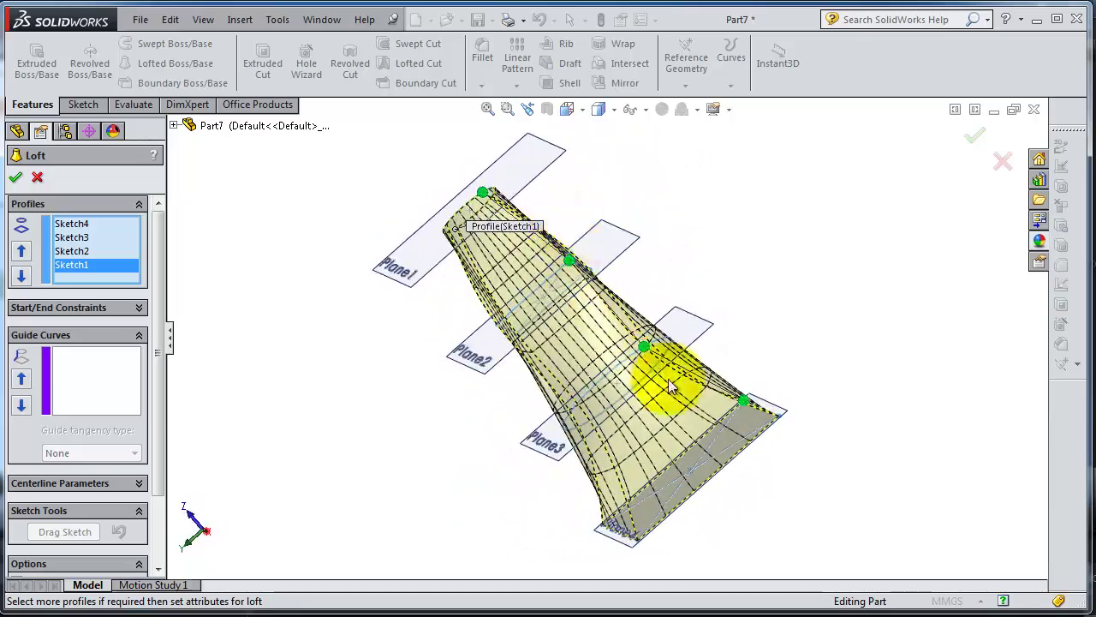
pyautogui.moveTo(793, 392); pyautogui.dragTo(700, 334, button='middle')
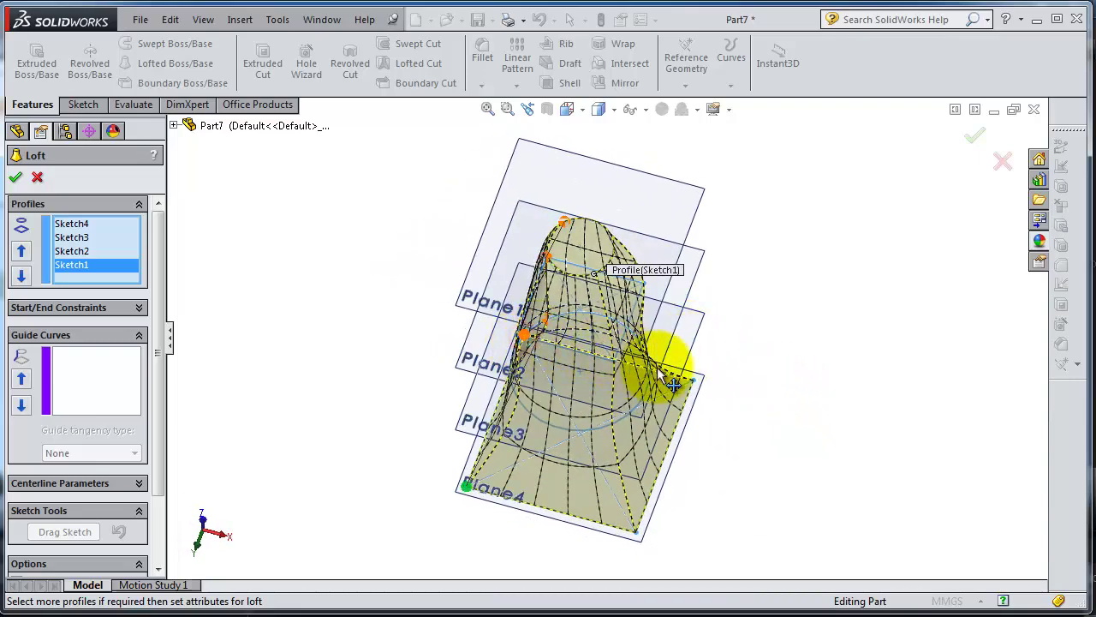
pyautogui.moveTo(692, 380); pyautogui.dragTo(718, 388)
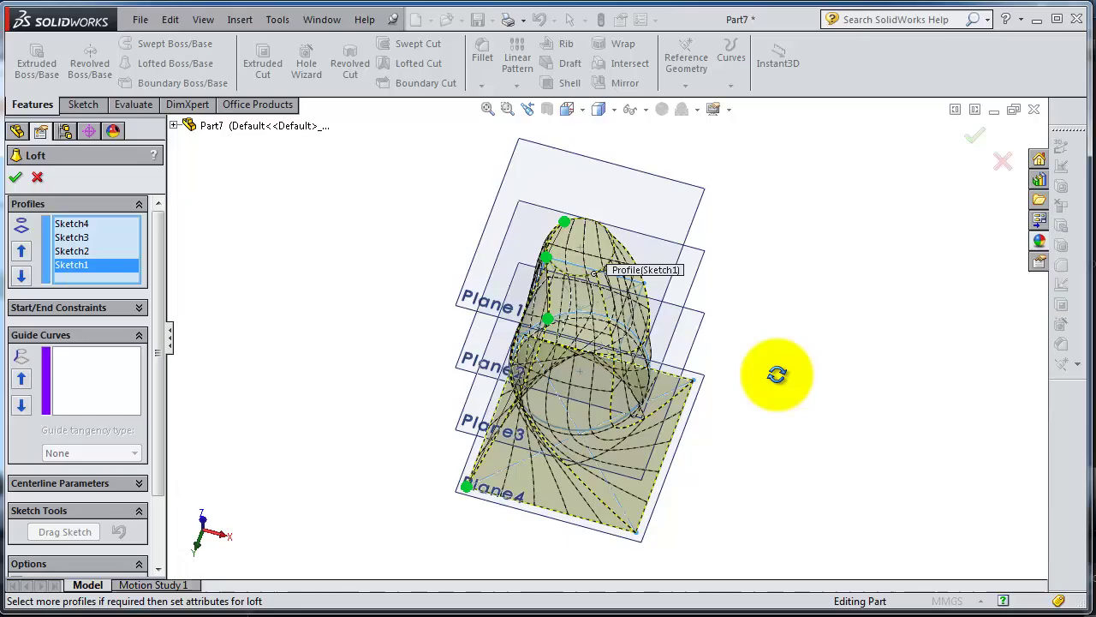
pyautogui.moveTo(777, 374); pyautogui.dragTo(605, 328, button='middle')
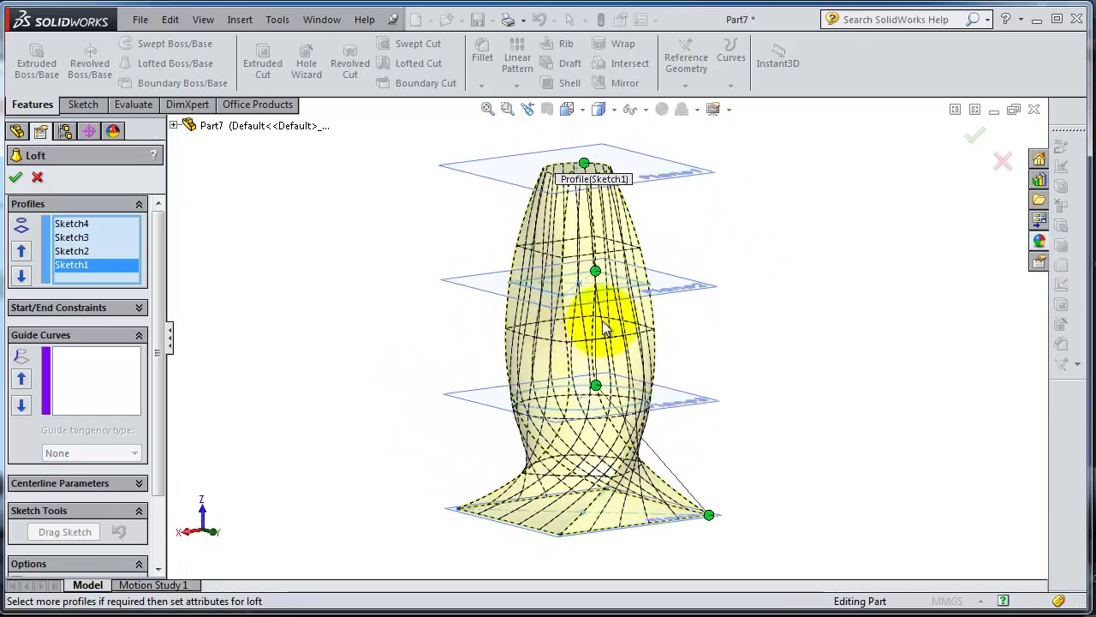
# Step: Review the Loft options and confirm, creating the twisted solid Loft1 across all four planes
pyautogui.moveTo(160, 313)
pyautogui.mouseDown()
pyautogui.moveTo(159, 378)
pyautogui.moveTo(160, 296)
pyautogui.mouseUp()
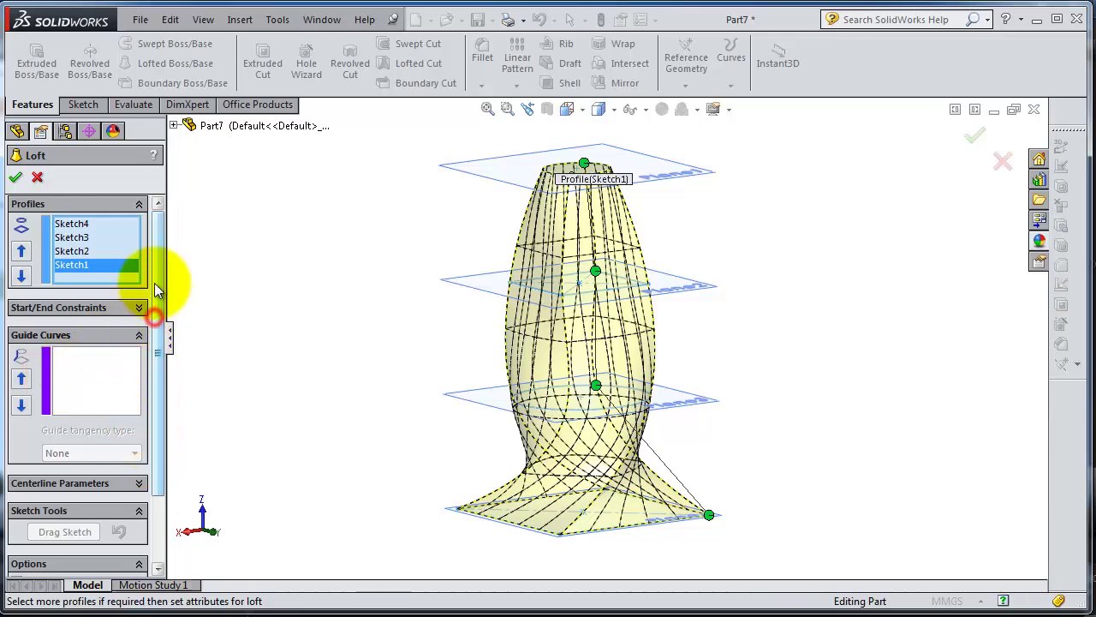
pyautogui.moveTo(157, 289); pyautogui.dragTo(156, 414)
pyautogui.moveTo(158, 368); pyautogui.dragTo(158, 291)
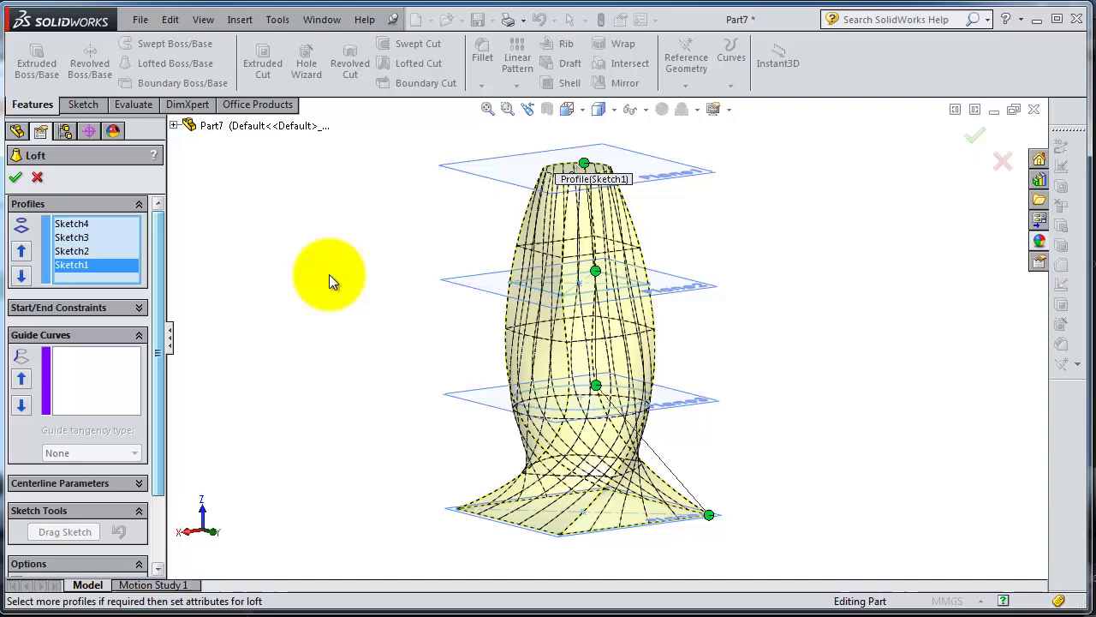
pyautogui.click(16, 177)
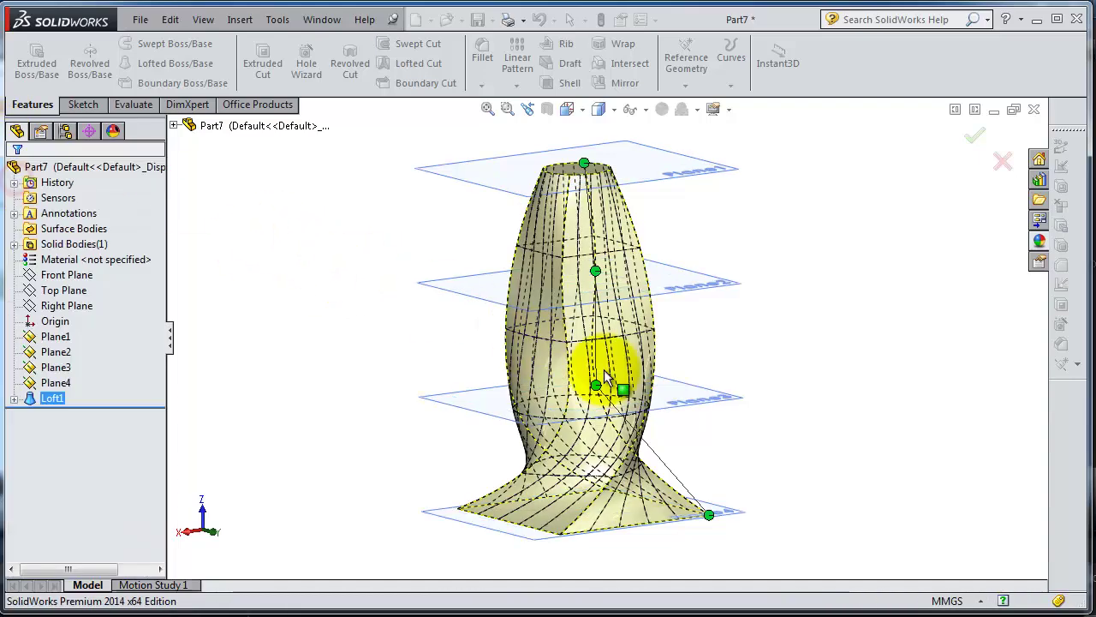